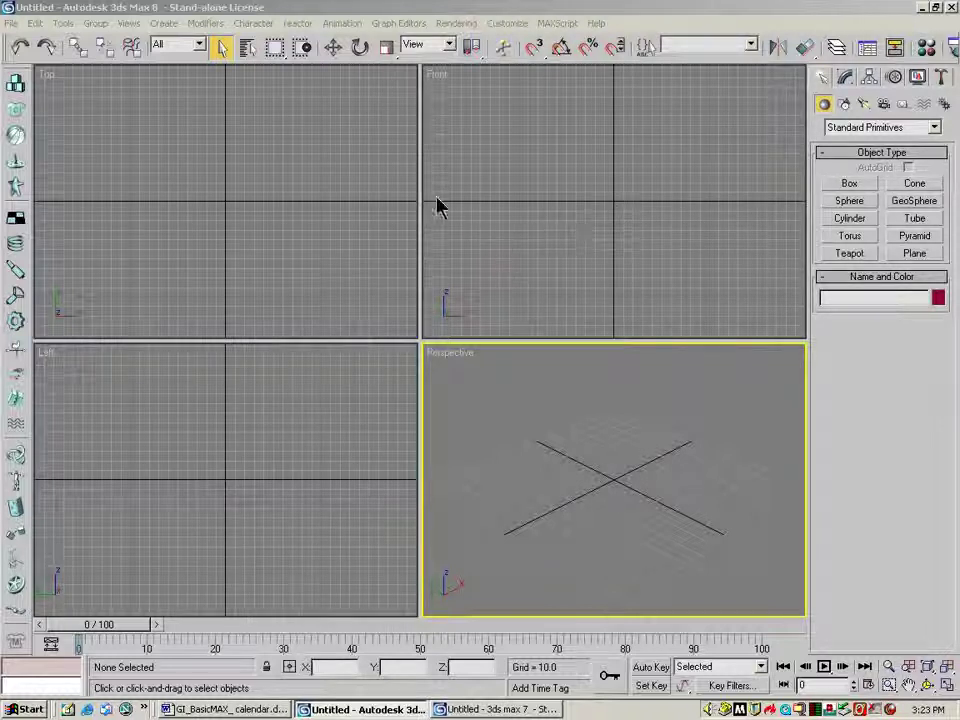
Browse to the G:\3dsmax7\scenes\turbohorse folder to choose a scene file to open
click(12, 23)
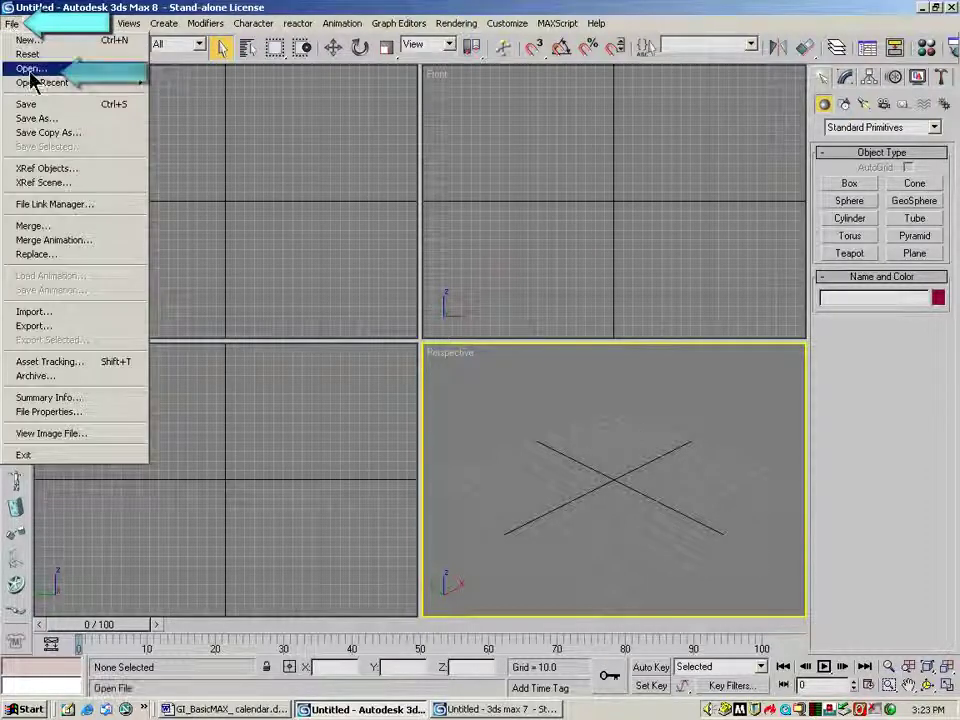
click(30, 68)
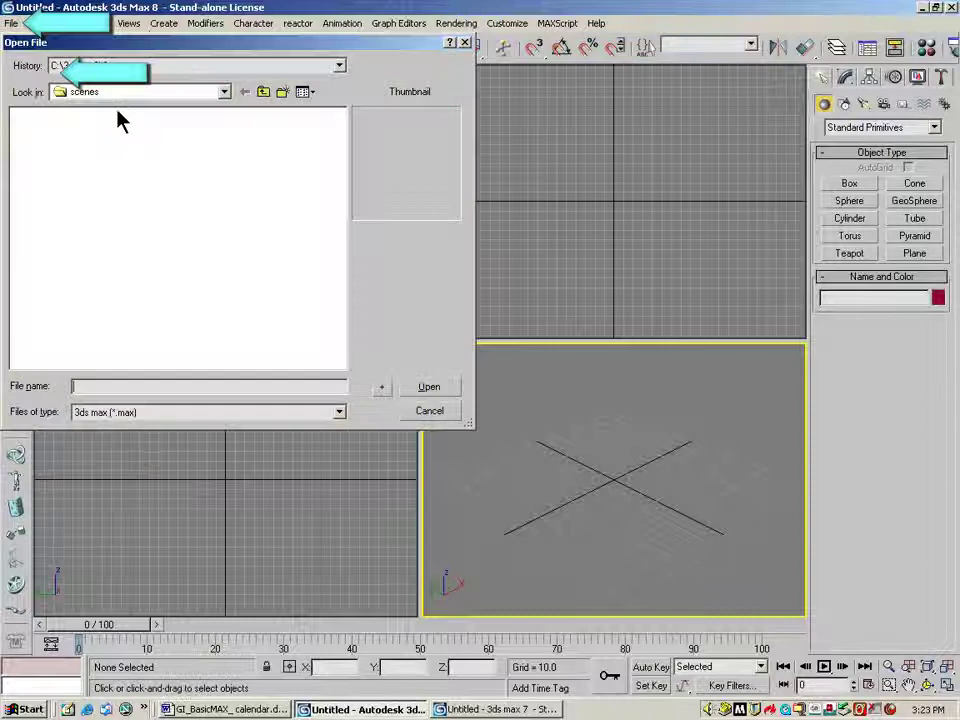
click(224, 92)
click(120, 216)
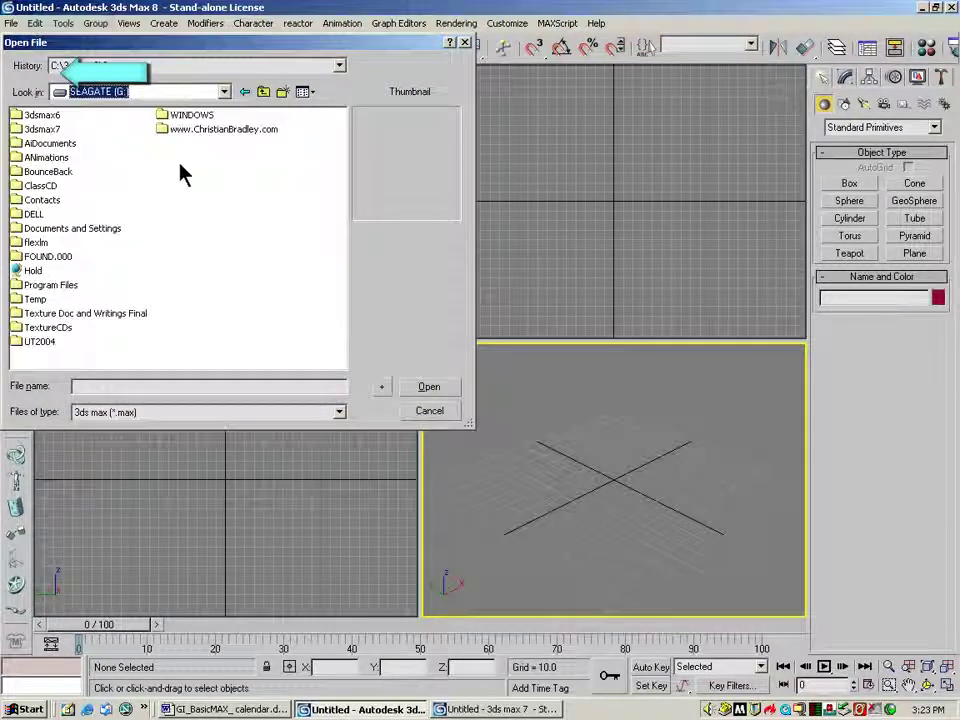
double_click(42, 129)
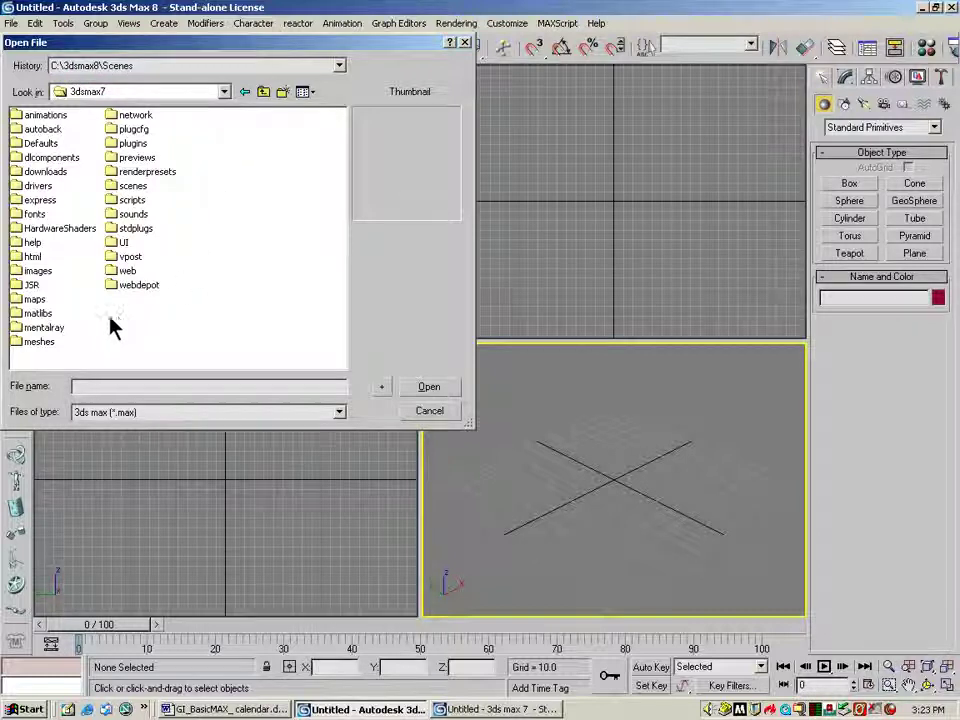
double_click(128, 187)
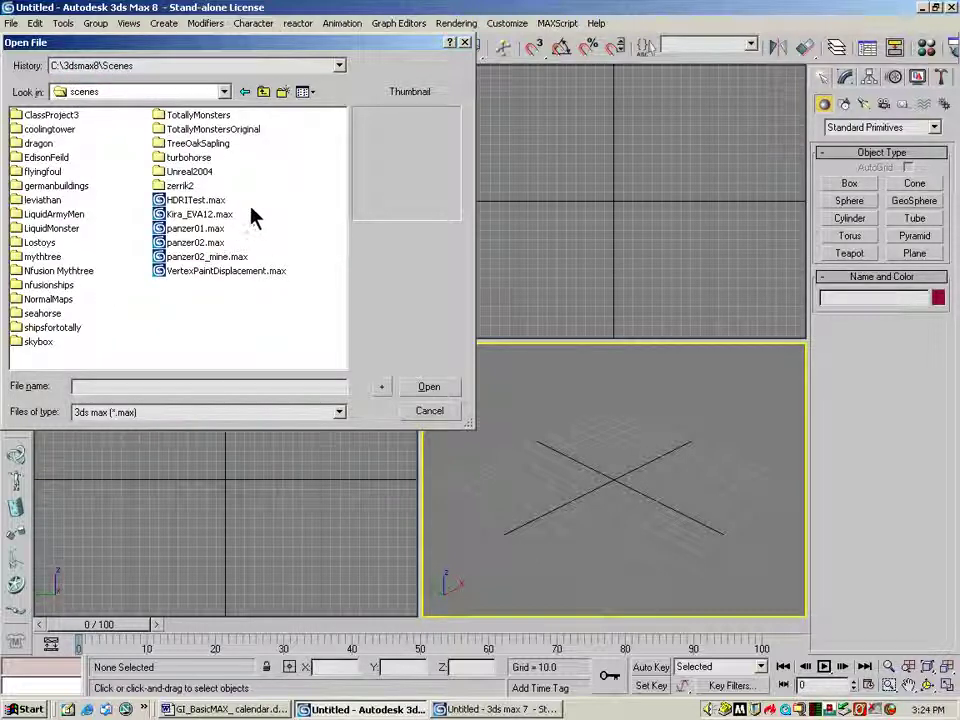
double_click(188, 158)
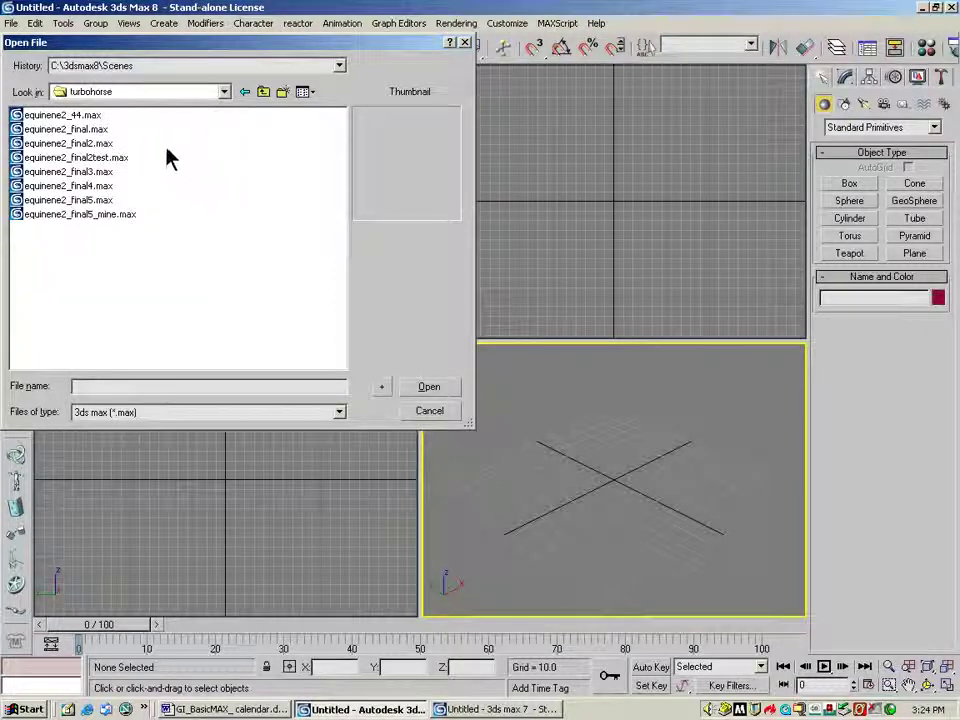
Open equinene2_final2.max without supplying its missing DLL or external files, and orbit the perspective view around the creature
click(62, 145)
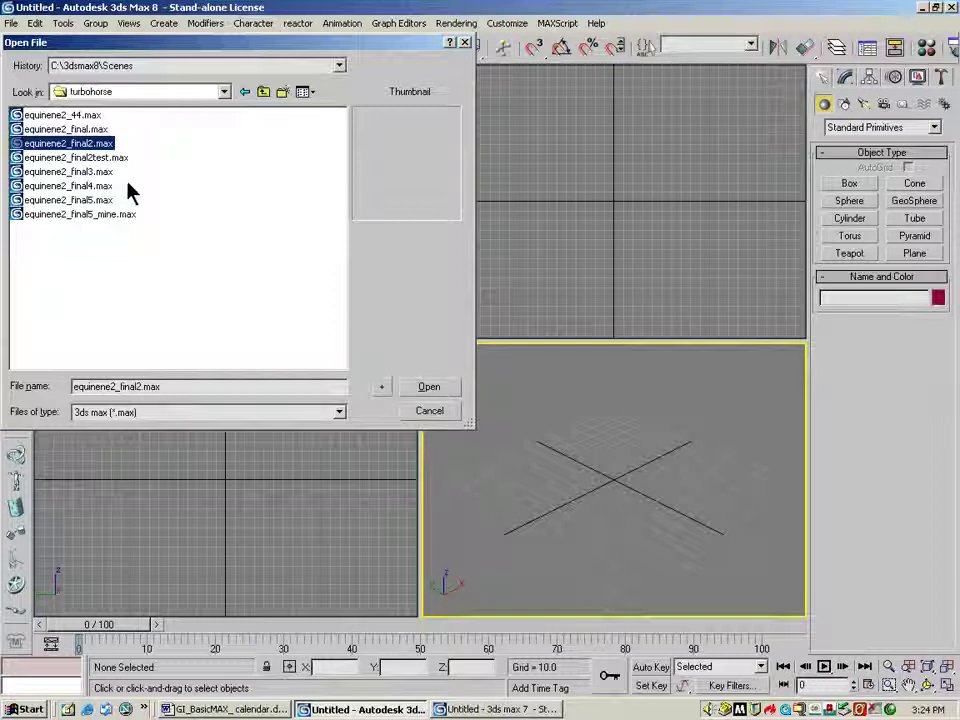
double_click(60, 150)
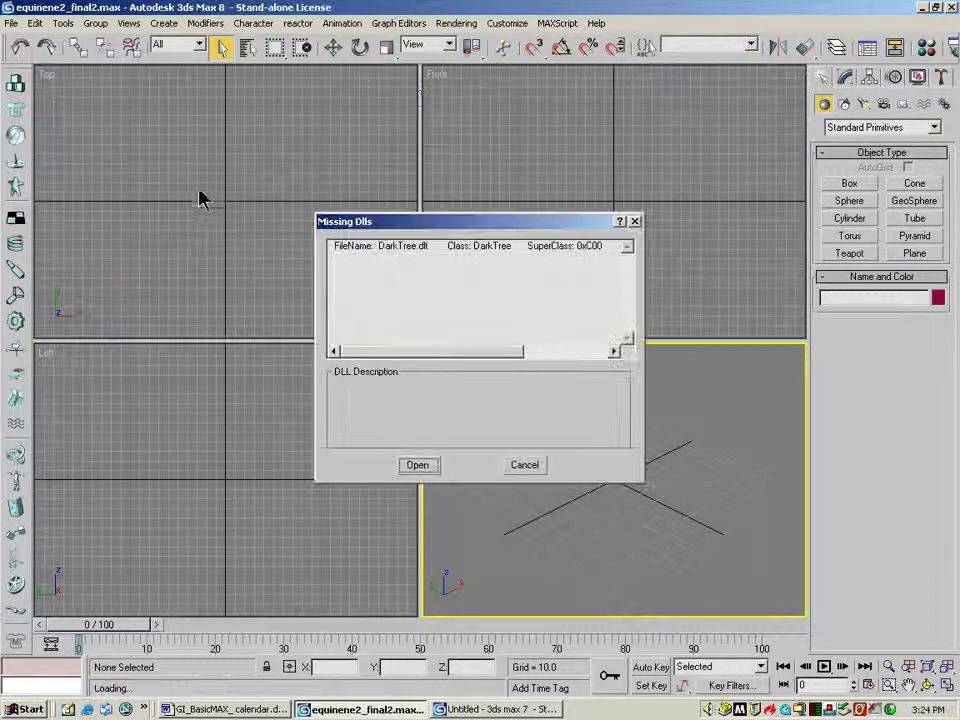
click(417, 465)
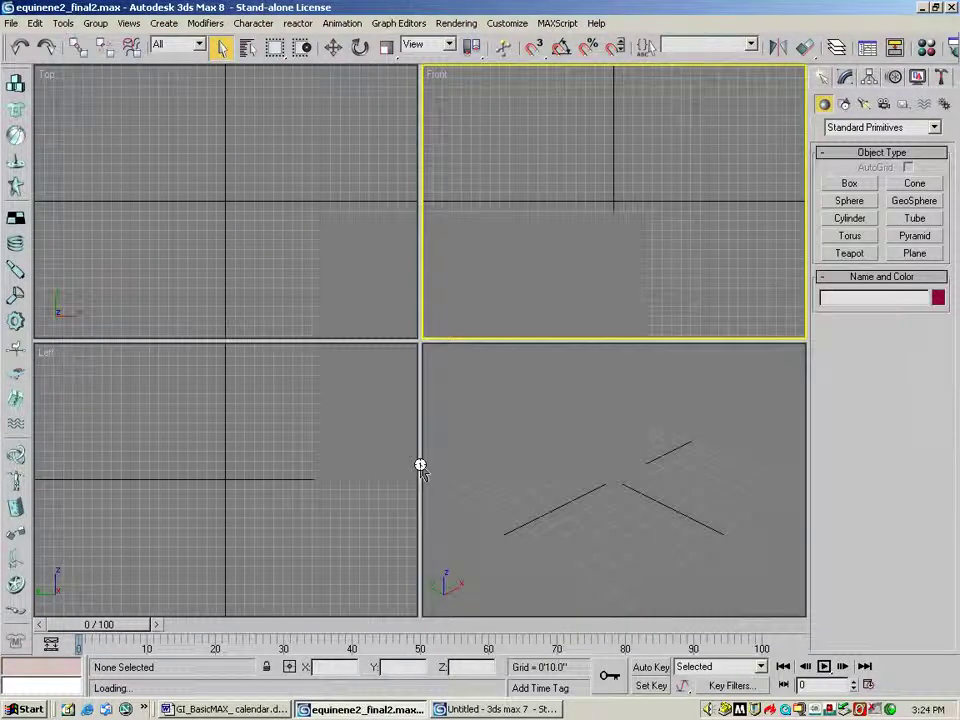
click(351, 451)
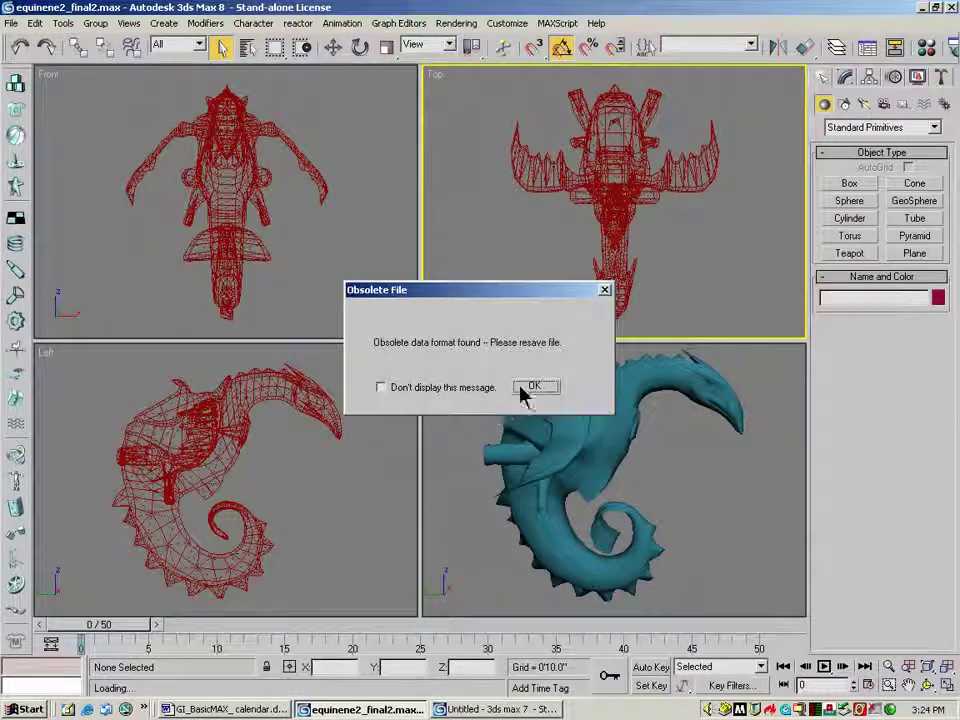
click(542, 390)
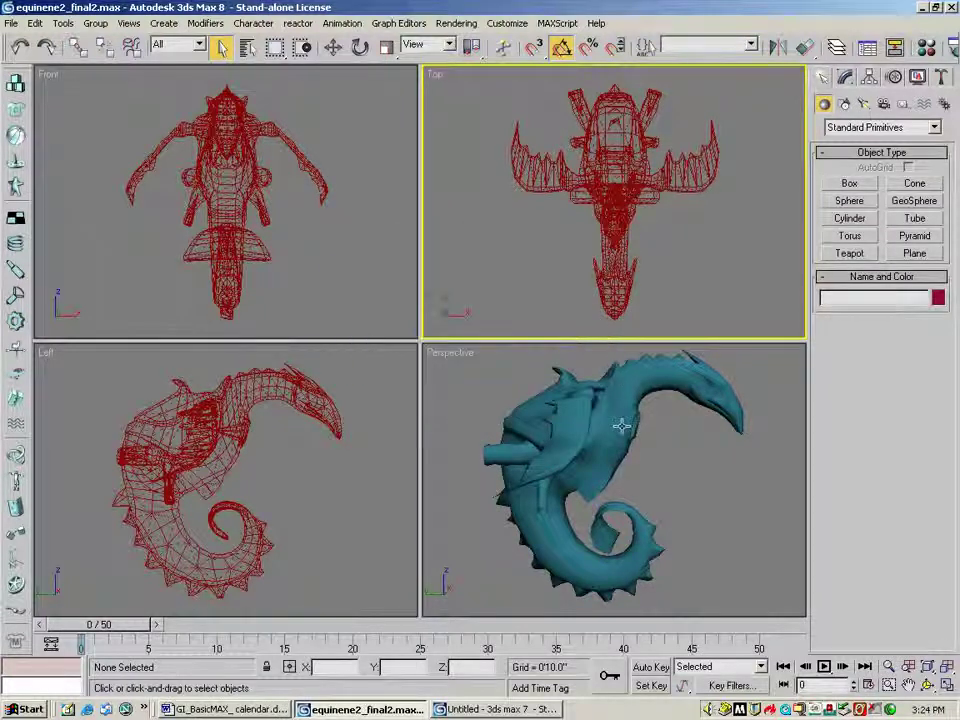
click(928, 685)
drag(574, 435, 612, 431)
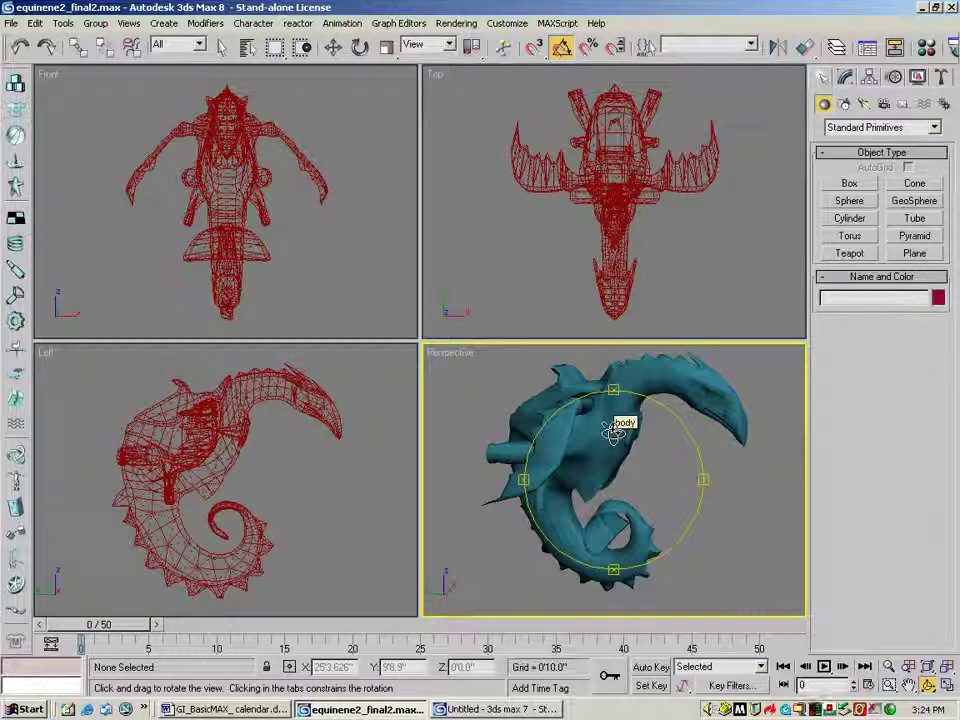
Reopen equinene2_final2.max from the turbohorse folder, continuing the load without the missing DarkTree DLL
click(11, 23)
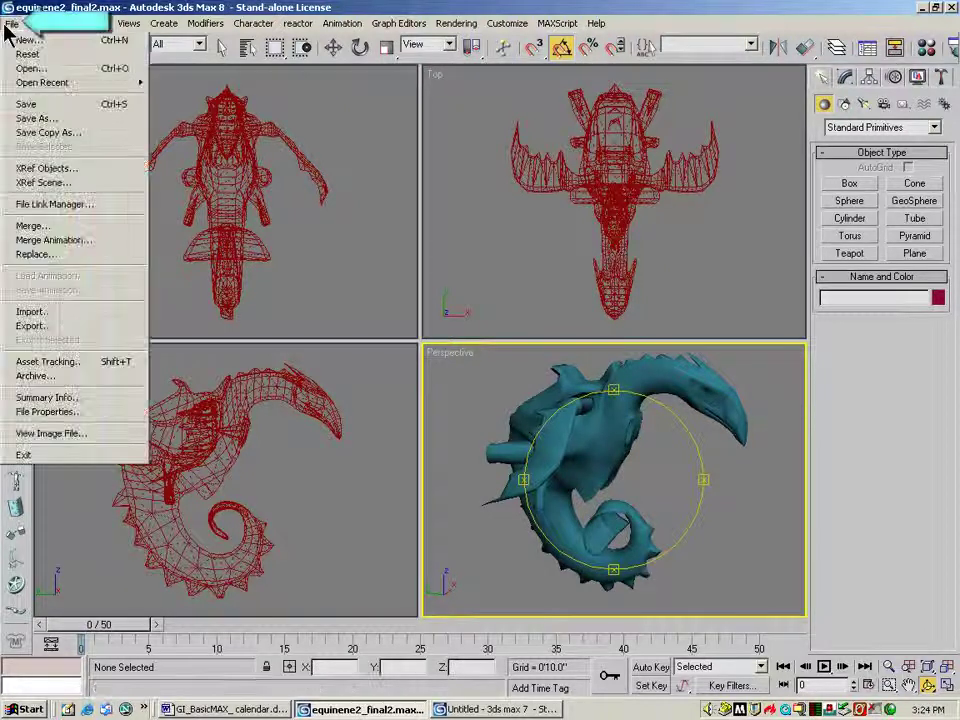
click(28, 68)
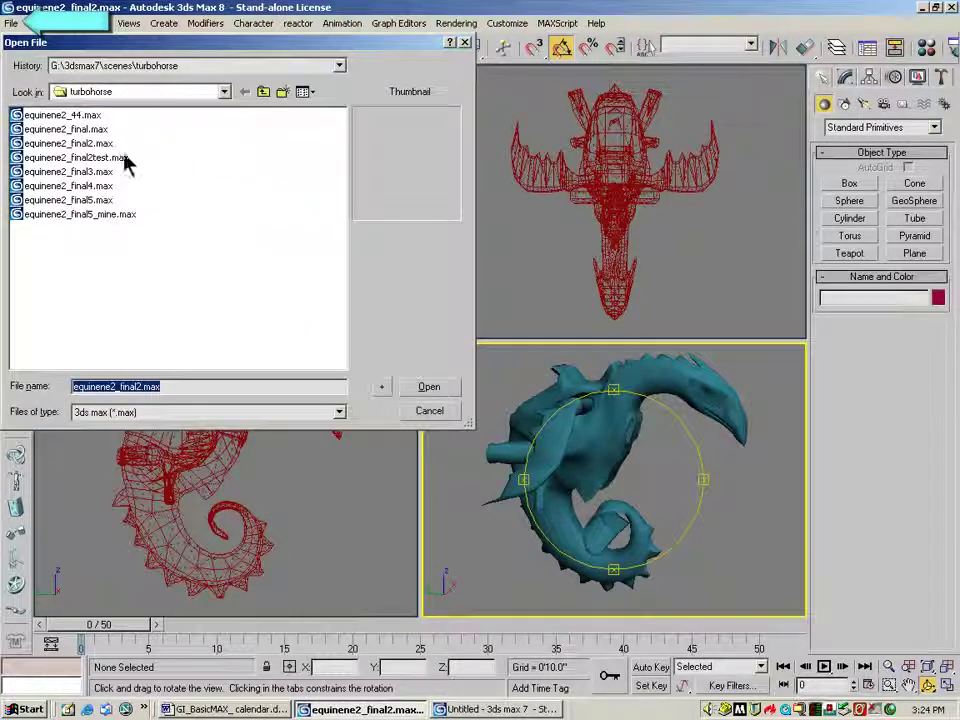
drag(157, 43, 191, 61)
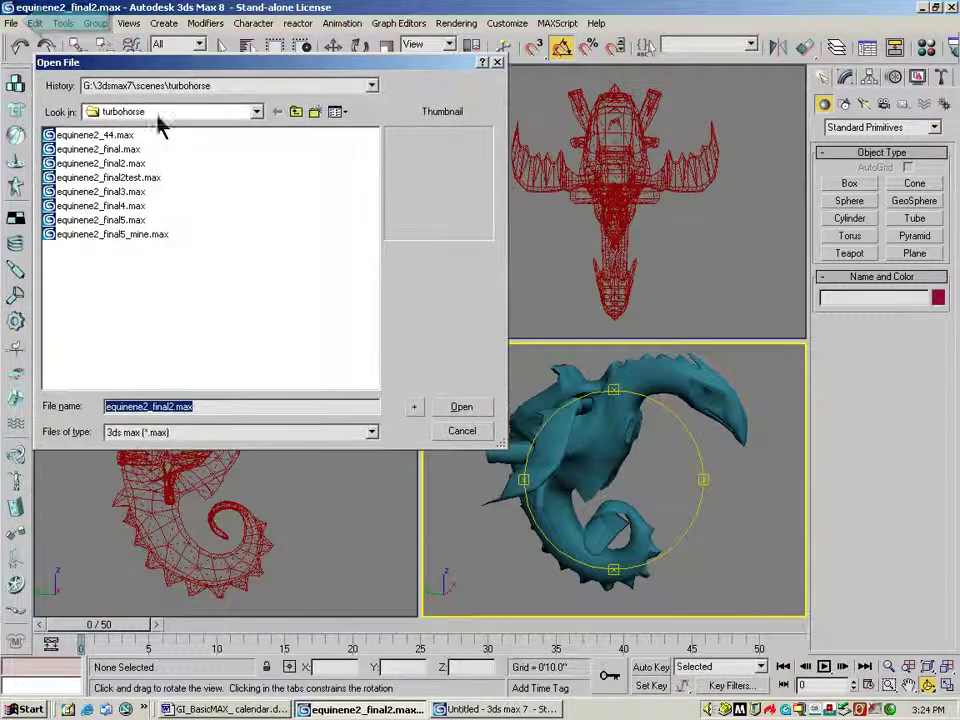
click(103, 164)
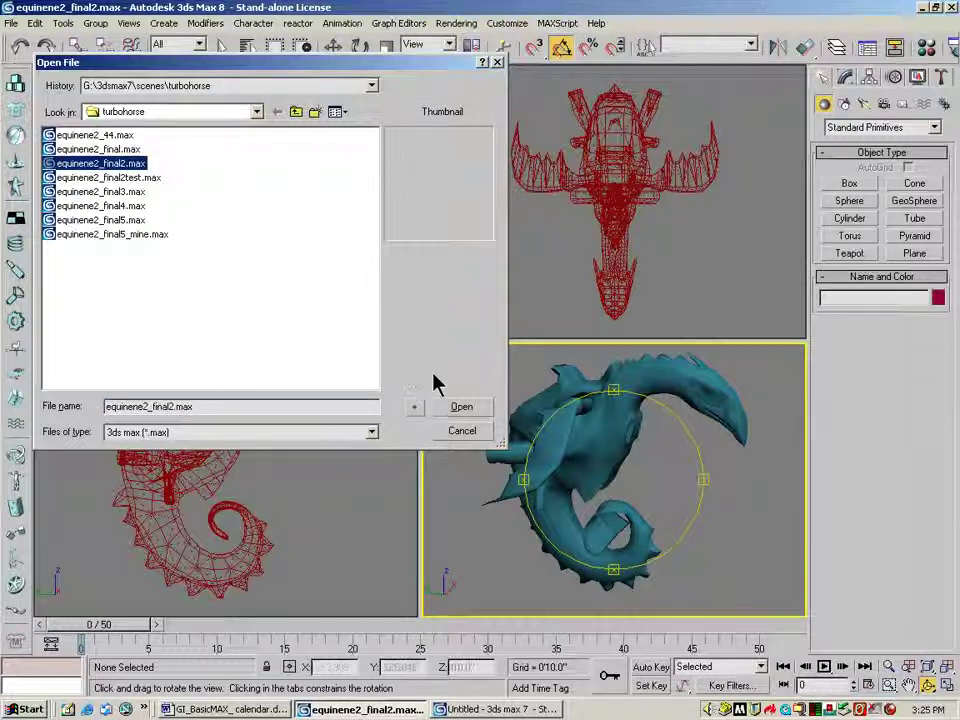
click(461, 408)
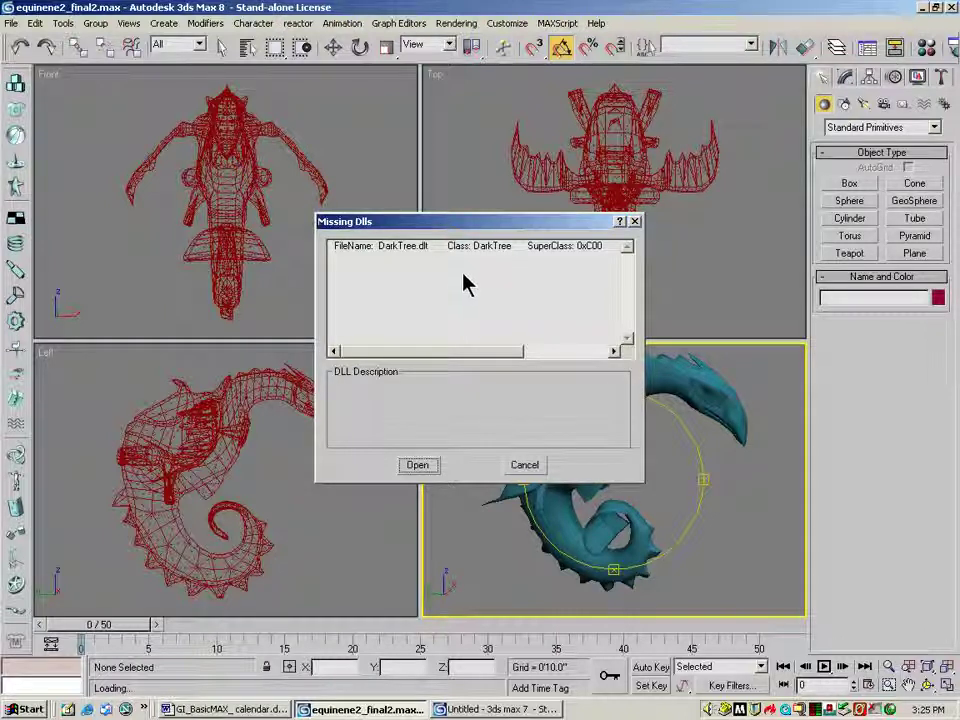
click(420, 466)
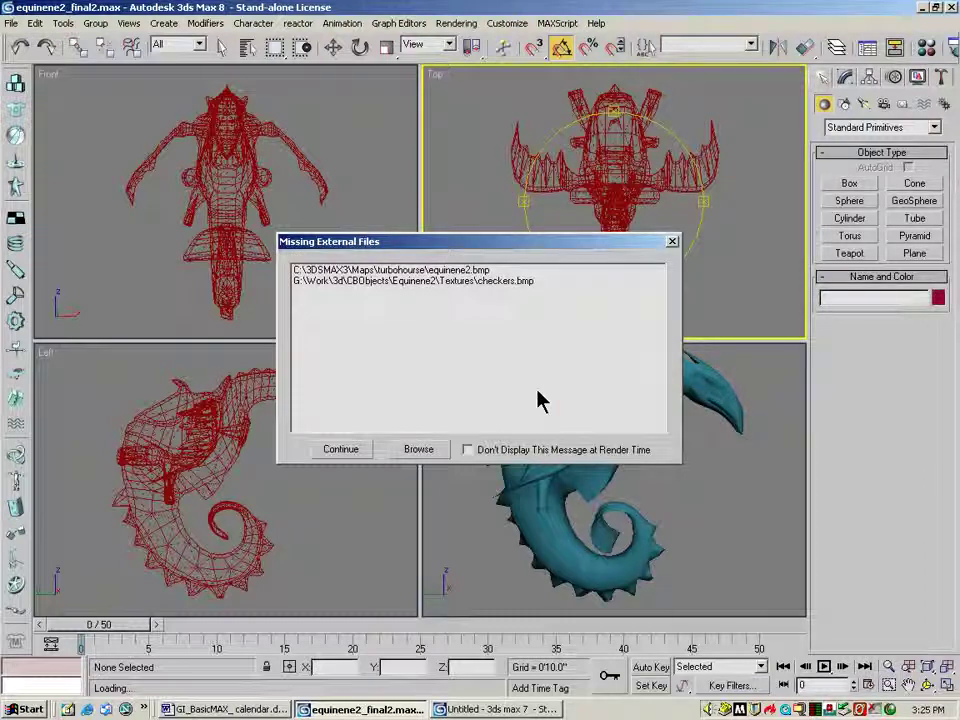
Start adding an external file path for the missing bitmaps and browse to the 3dsmax7 folder on the SEAGATE (G:) drive
drag(520, 396, 337, 284)
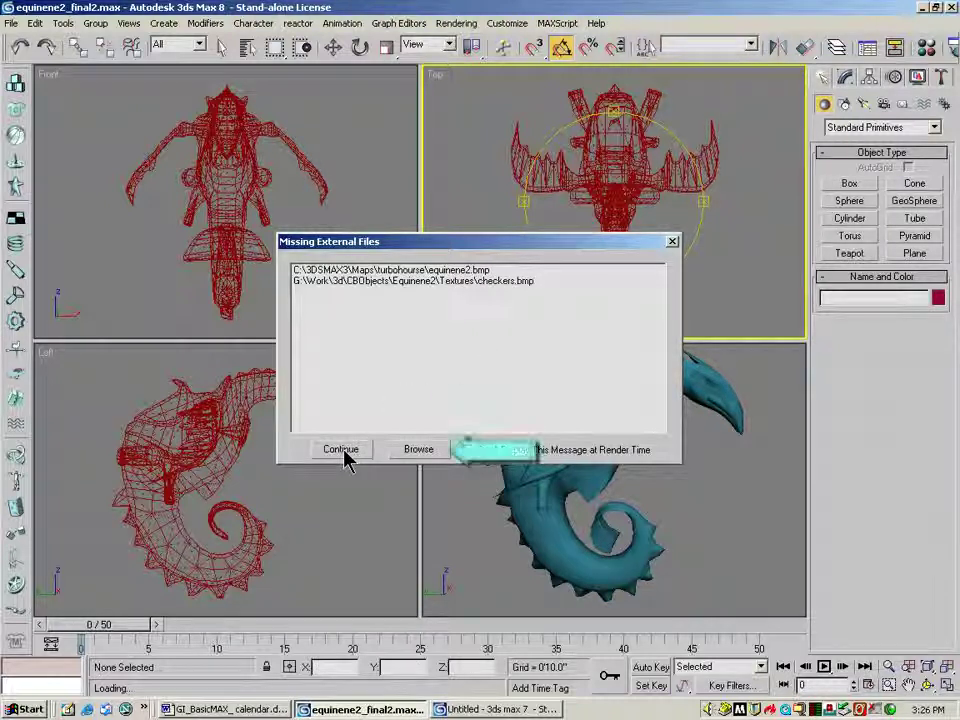
click(423, 453)
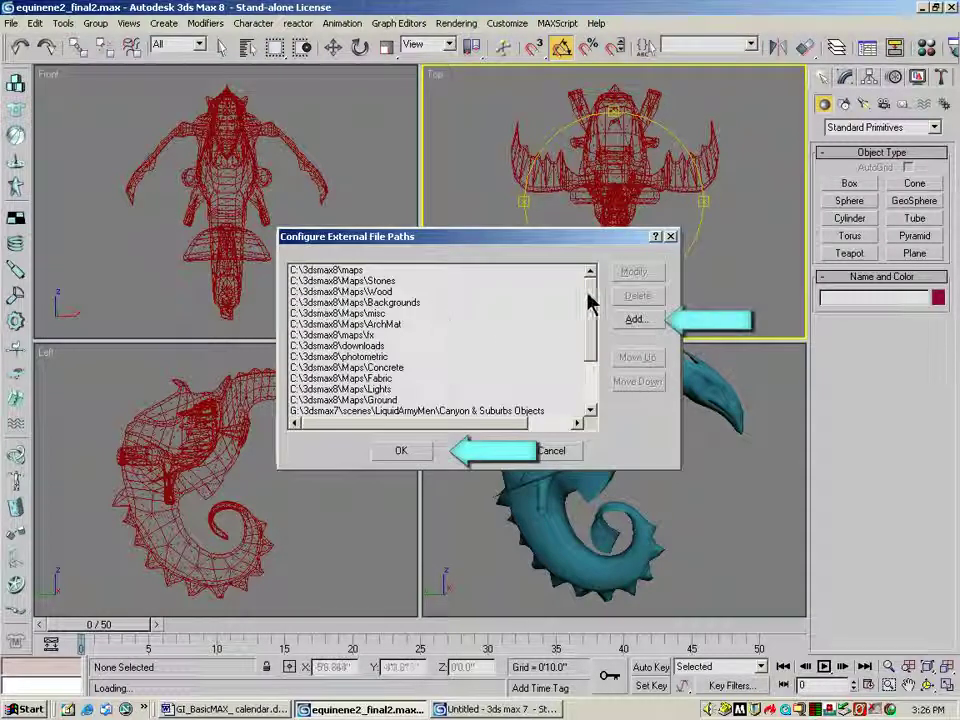
drag(596, 289, 369, 272)
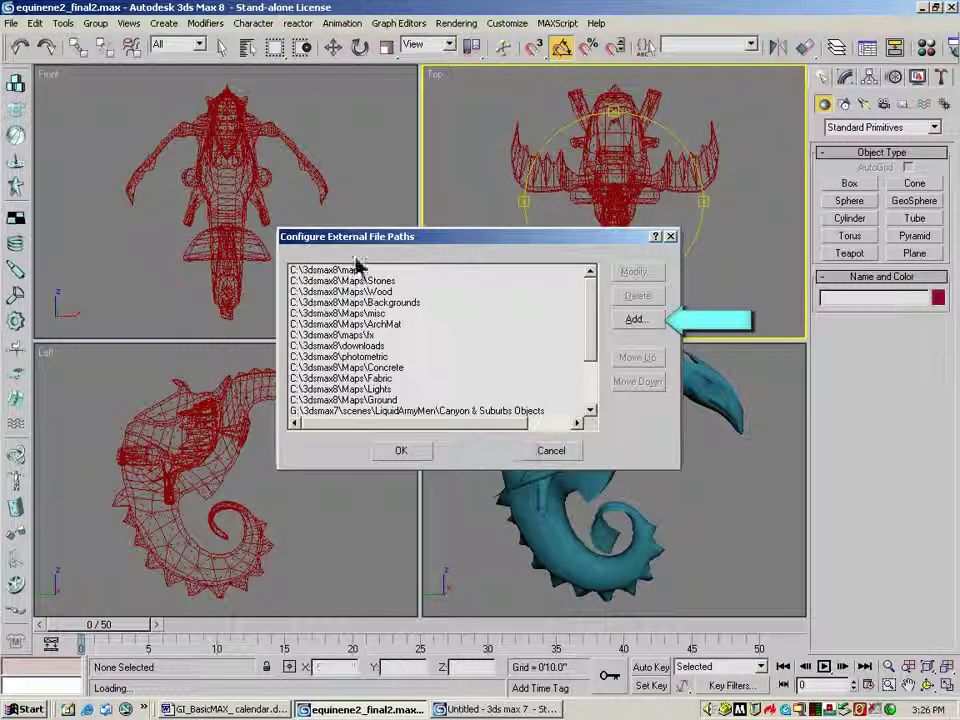
mouse_move(589, 274)
mouse_down()
mouse_move(596, 364)
mouse_move(590, 290)
mouse_up()
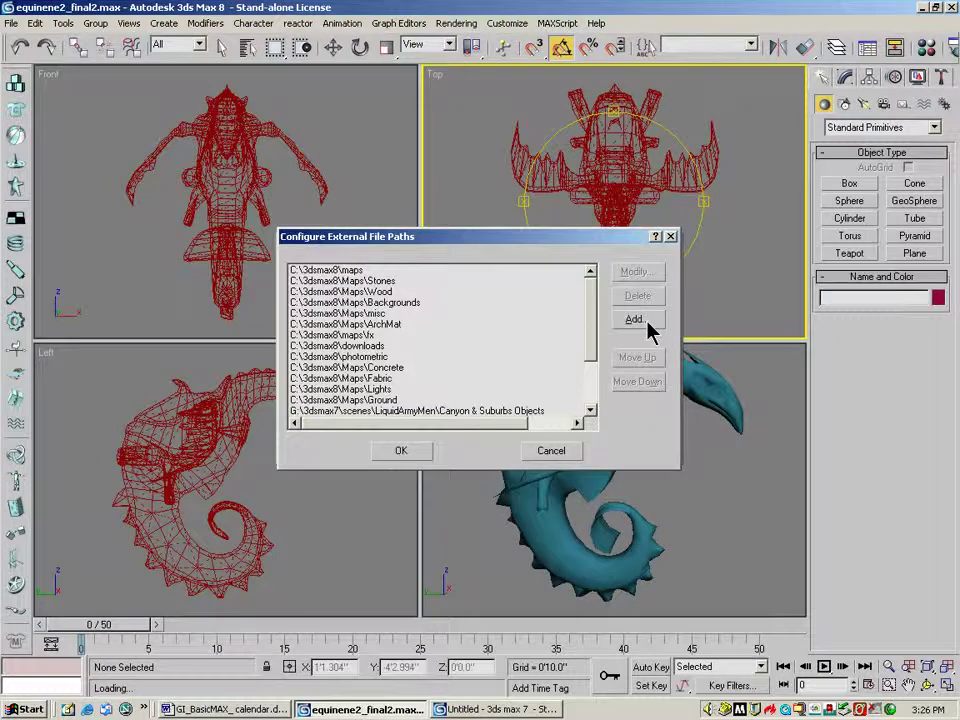
click(634, 320)
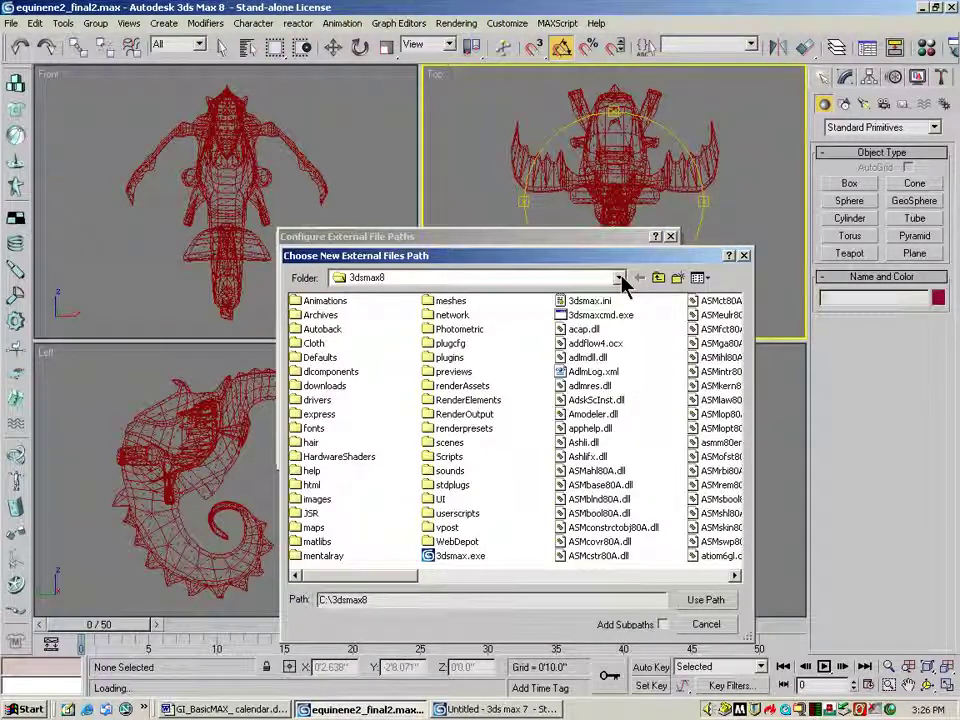
click(619, 277)
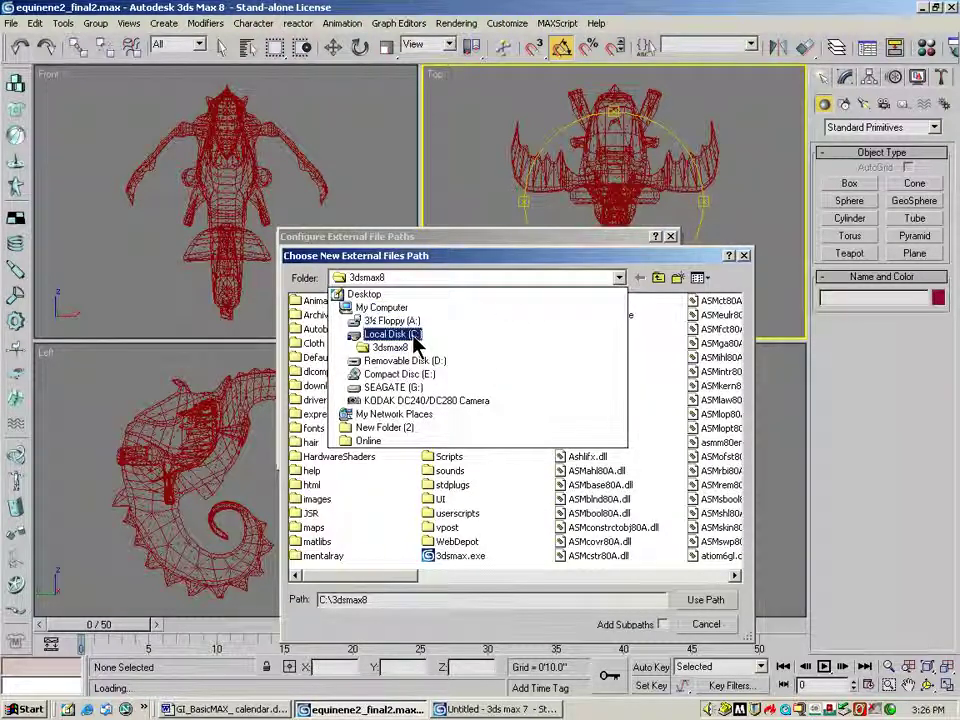
click(391, 388)
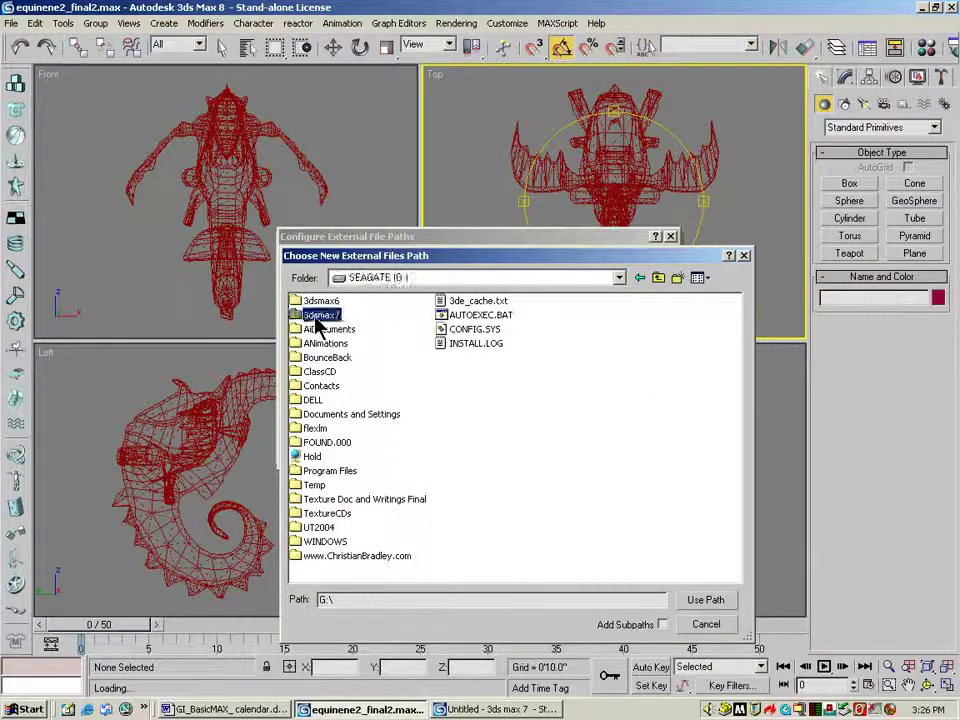
double_click(317, 257)
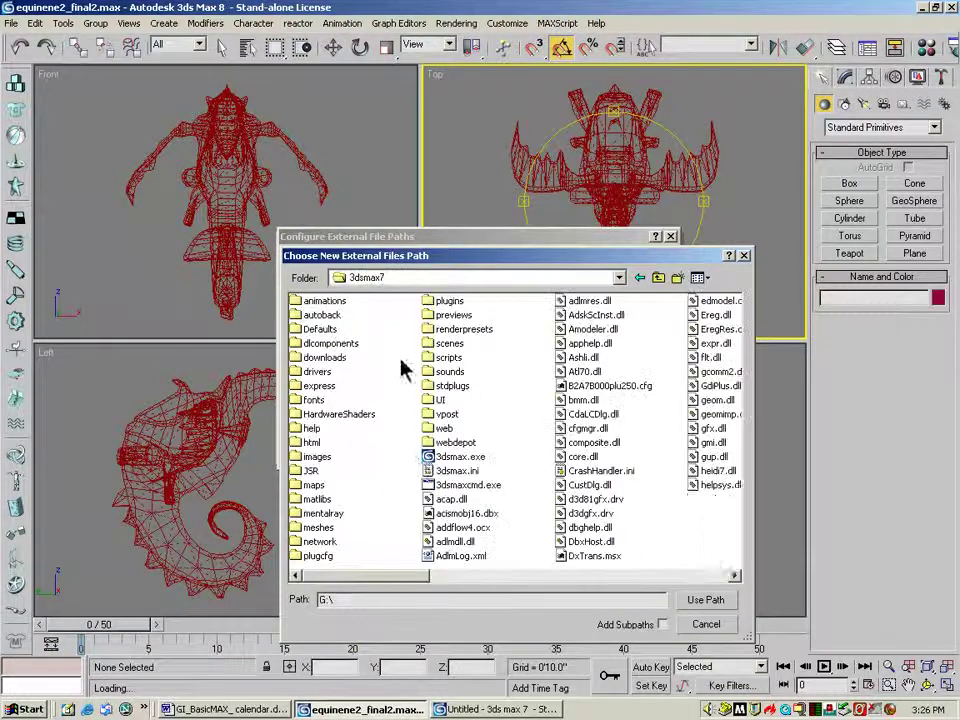
double_click(450, 344)
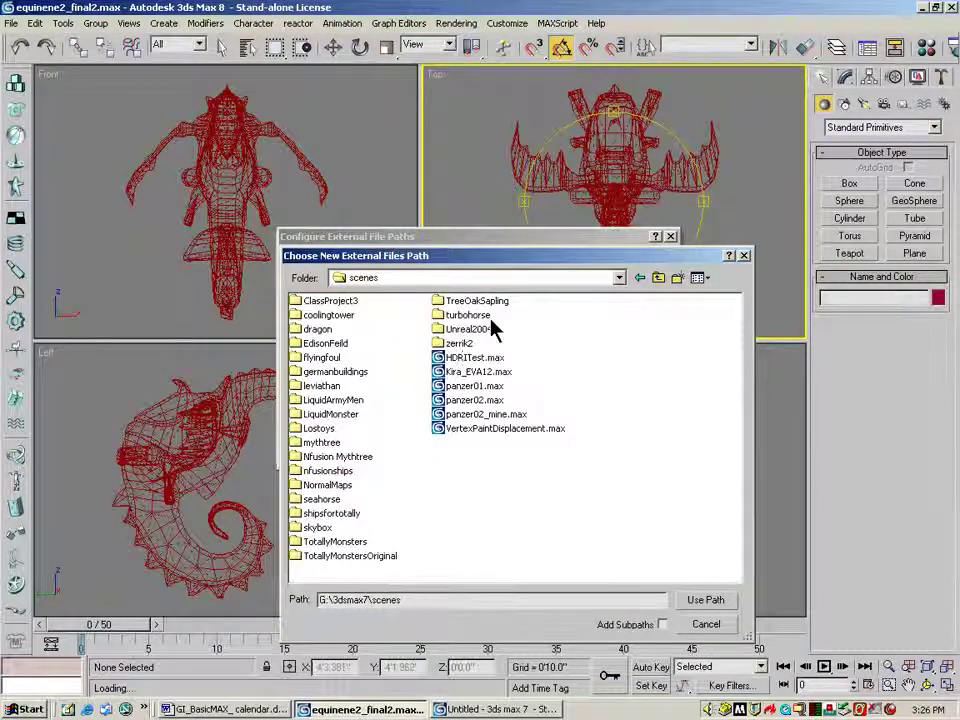
double_click(467, 316)
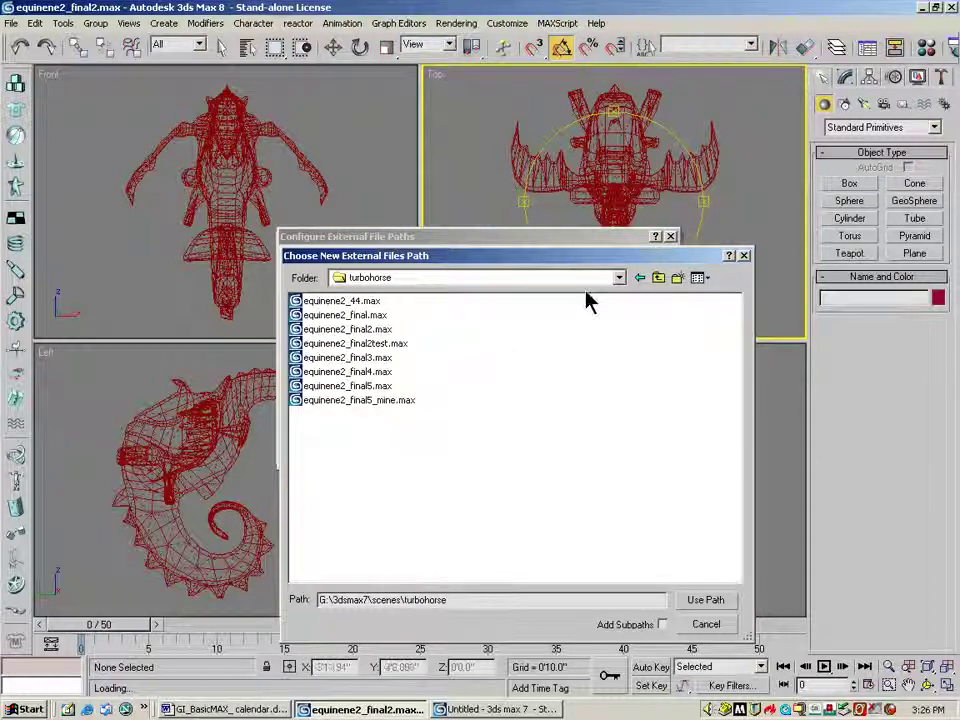
click(658, 279)
click(658, 279)
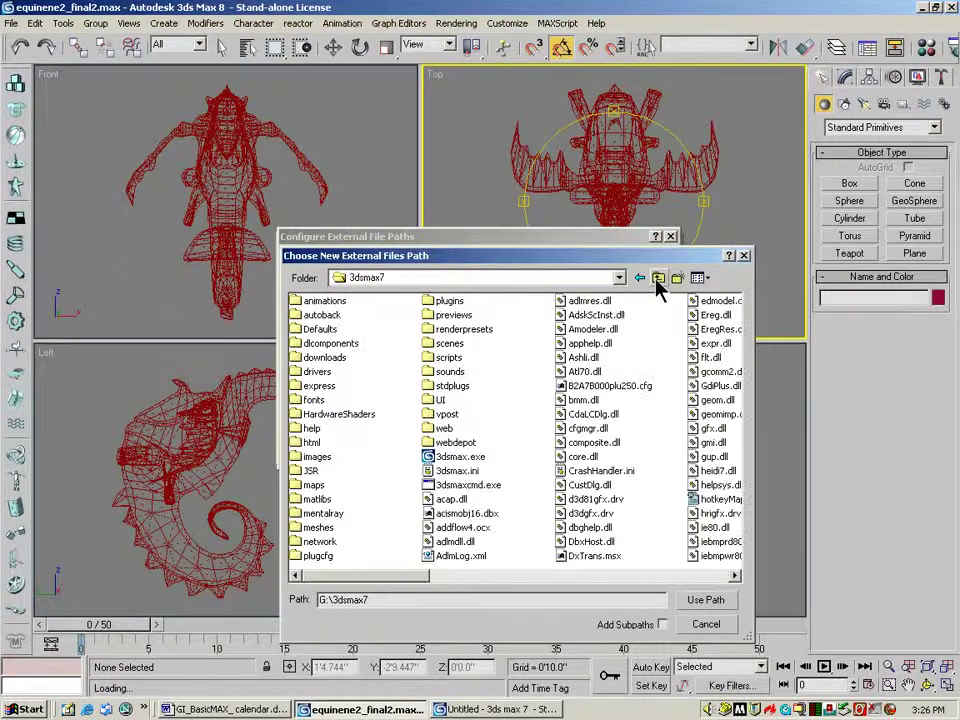
Add G:\3dsmax7\maps\turbohourse as an external file path and continue loading the scene without checkers.bmp
double_click(310, 485)
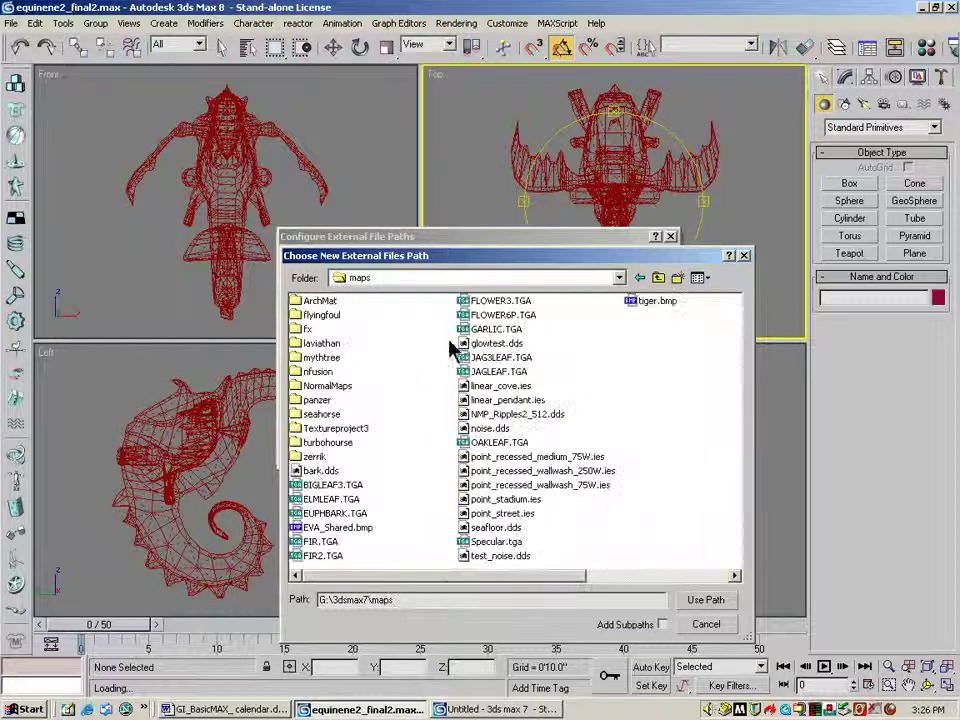
double_click(335, 443)
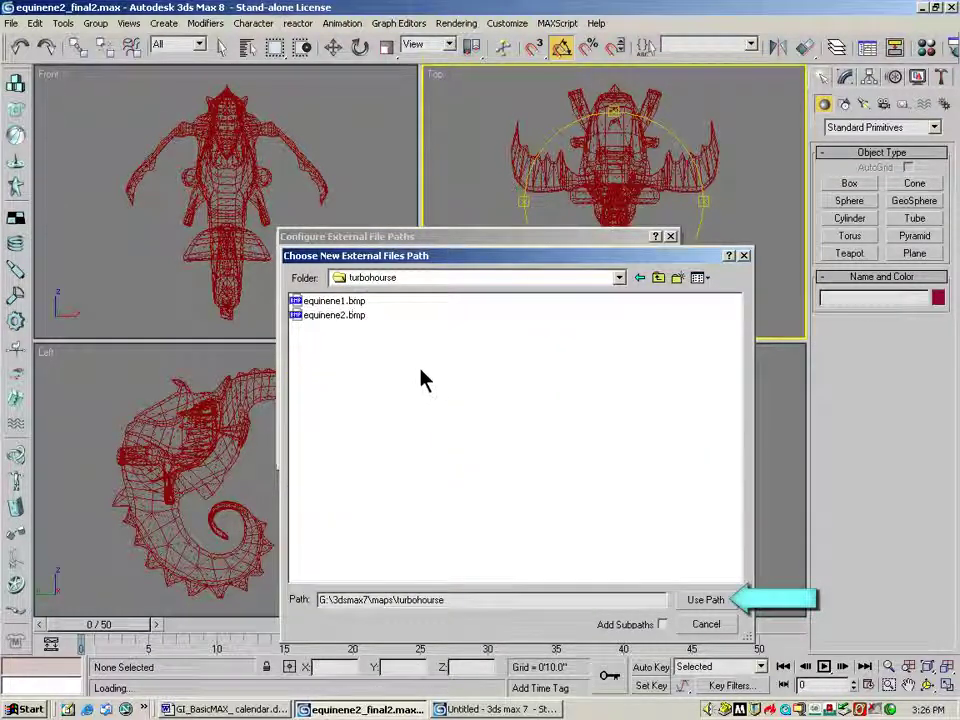
click(699, 598)
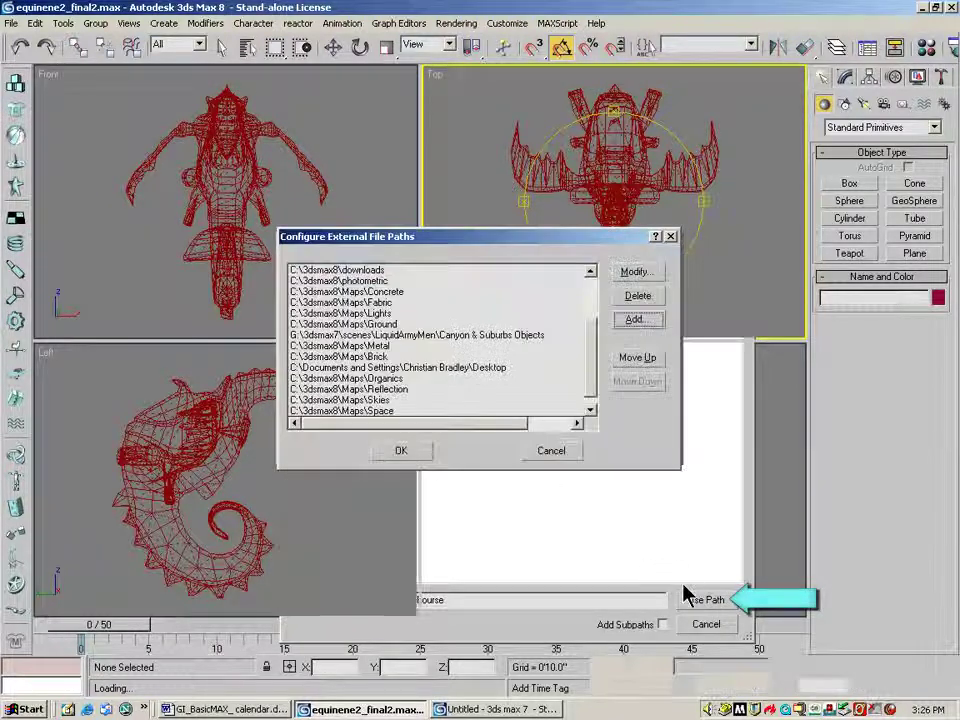
click(405, 451)
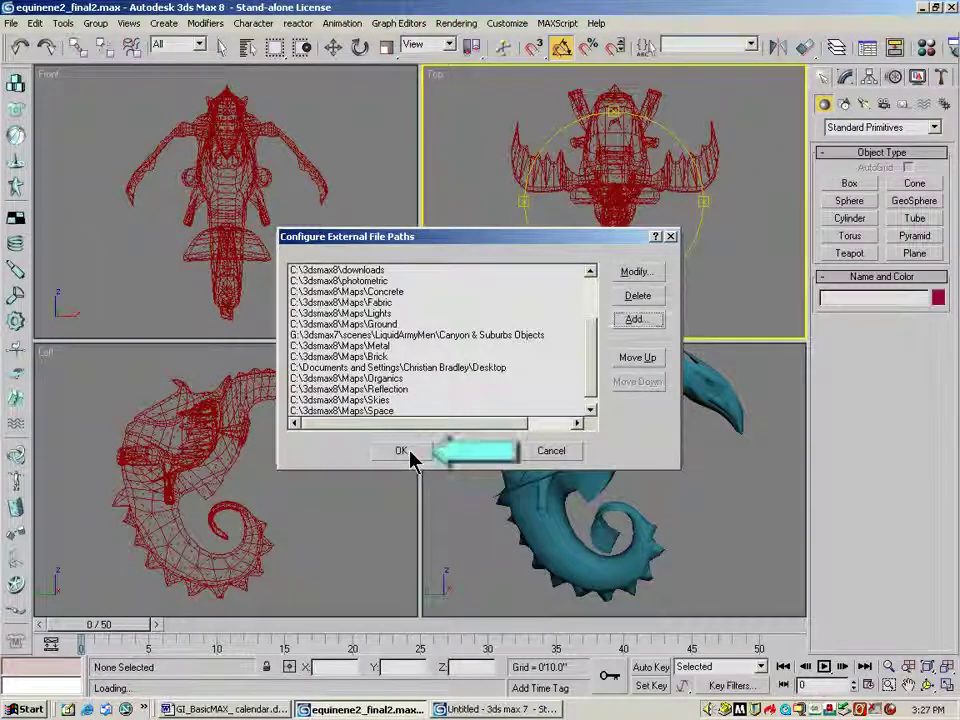
click(405, 451)
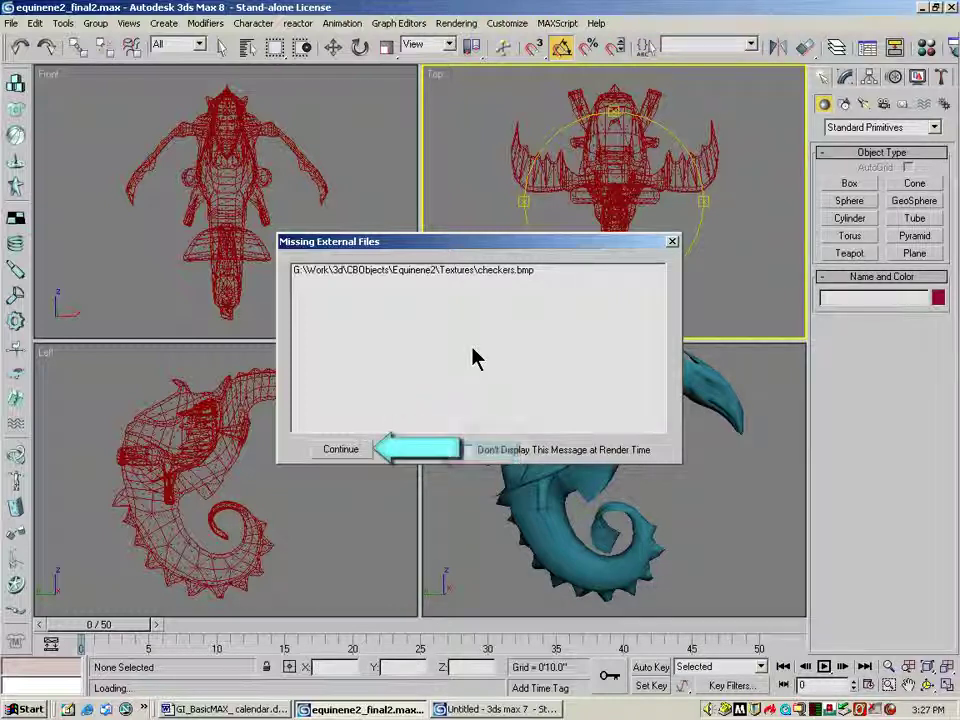
click(347, 452)
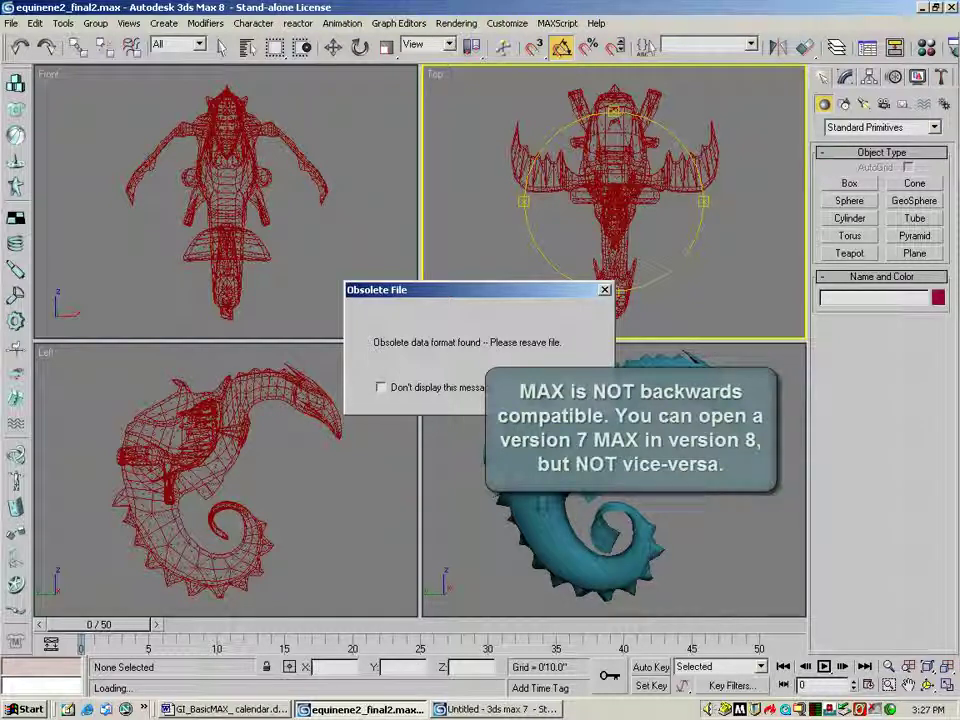
Dismiss the obsolete file notice, turn on edged faces in the Perspective view and orbit around the creature
click(538, 387)
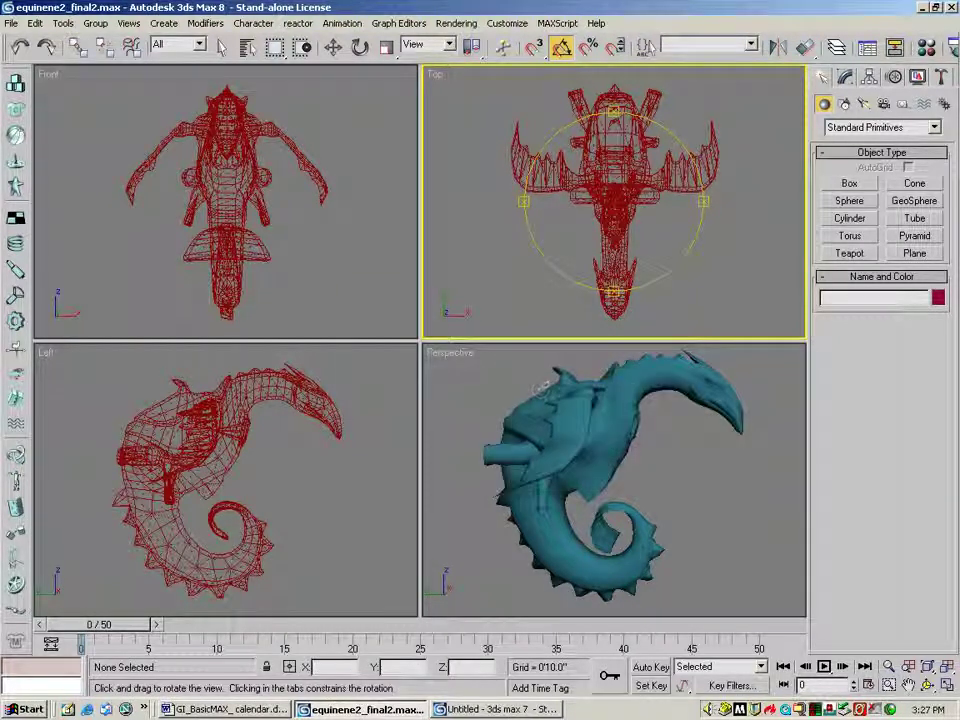
mouse_move(560, 470)
mouse_down()
mouse_move(407, 407)
mouse_move(390, 311)
mouse_move(452, 392)
mouse_move(525, 390)
mouse_up()
right_click(452, 360)
click(500, 428)
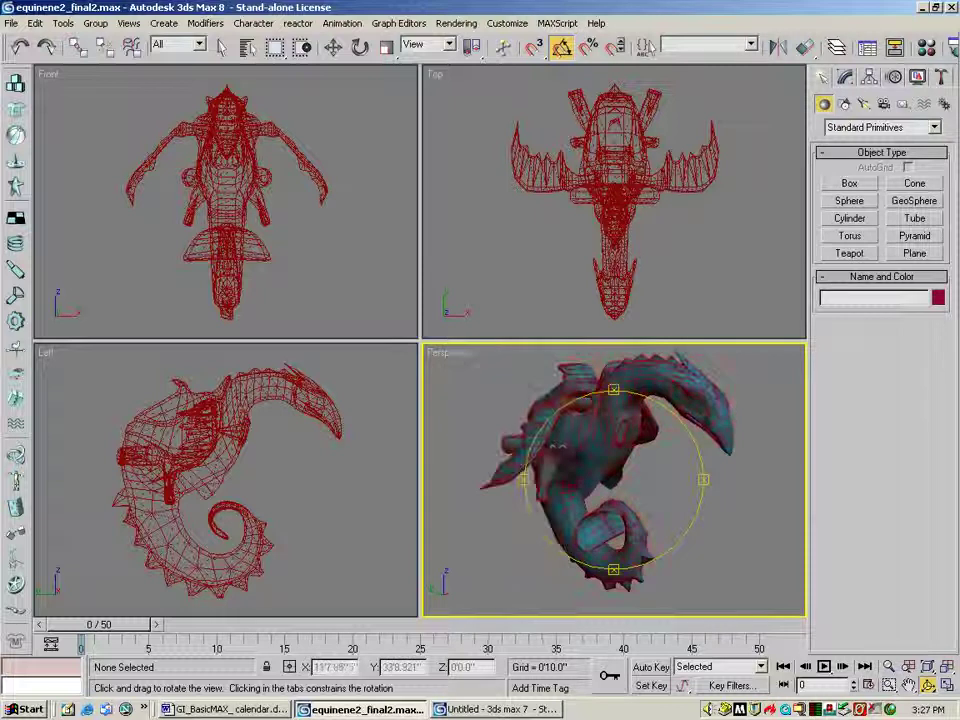
mouse_move(553, 446)
mouse_down()
mouse_move(655, 455)
mouse_move(719, 446)
mouse_move(664, 444)
mouse_move(673, 446)
mouse_up()
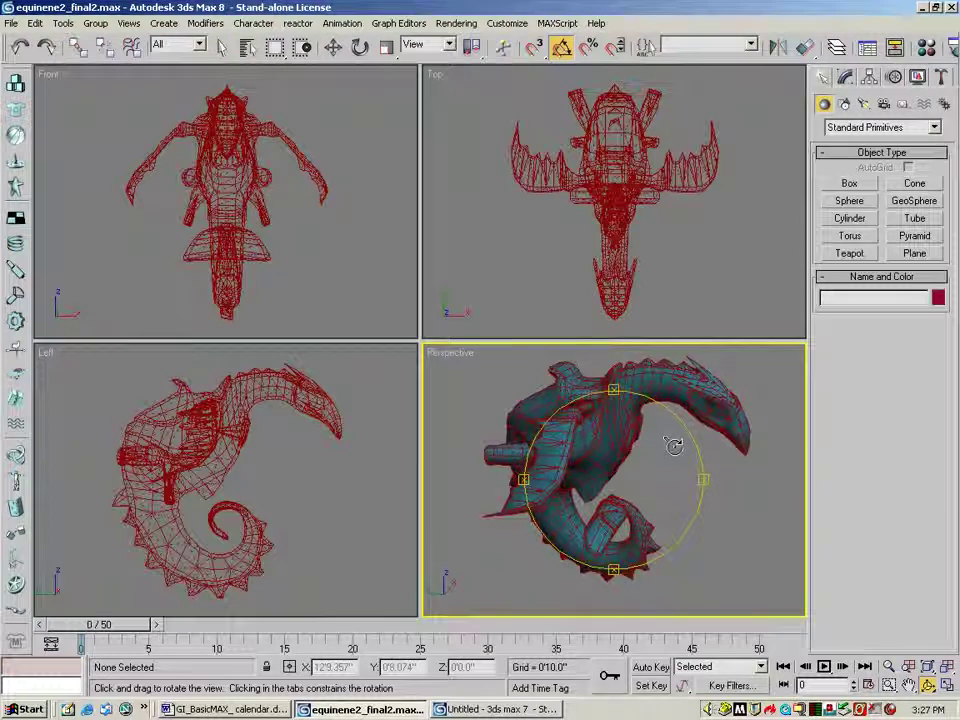
Open the Material Editor beside the Perspective view and show Material #7's map in the viewport
click(923, 50)
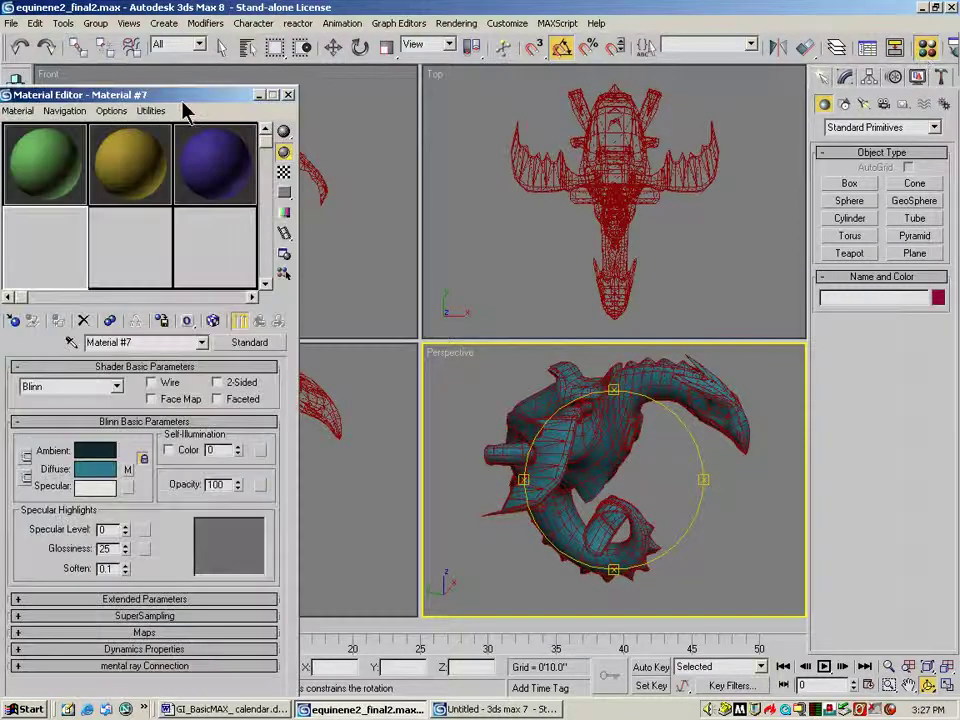
drag(231, 94, 307, 64)
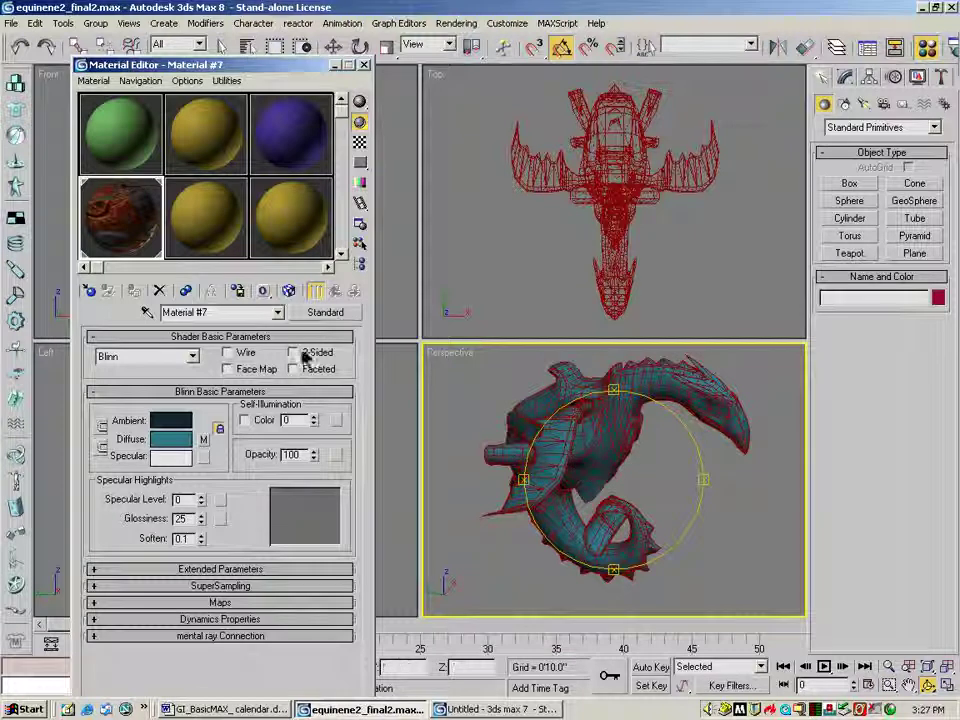
click(289, 291)
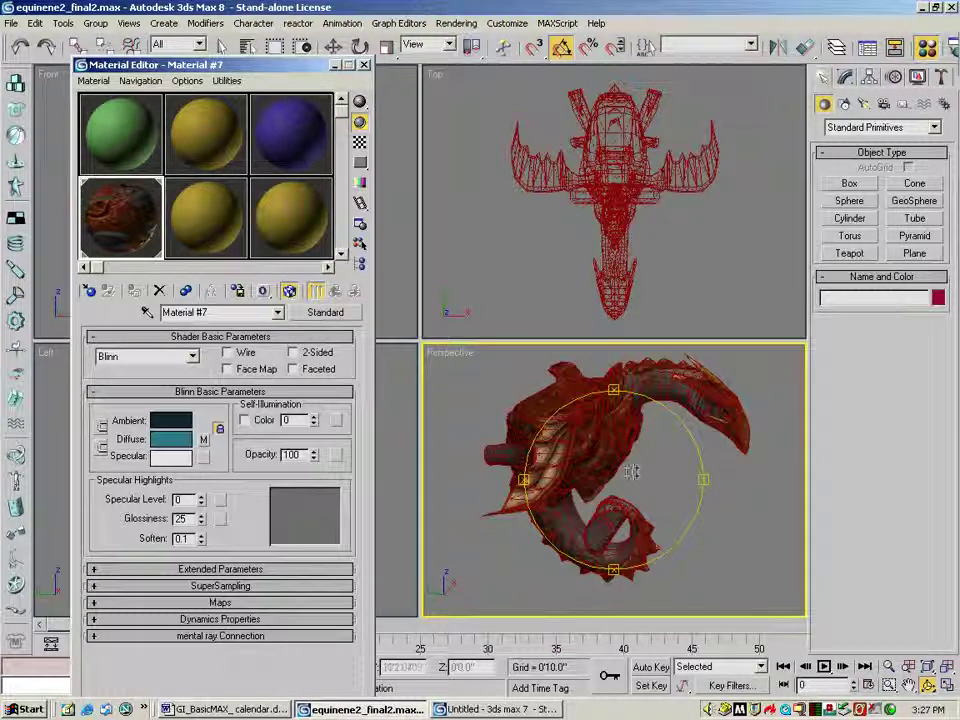
Turn off edged faces in the Perspective view, close the Material Editor and orbit around the textured creature
right_click(452, 356)
click(476, 429)
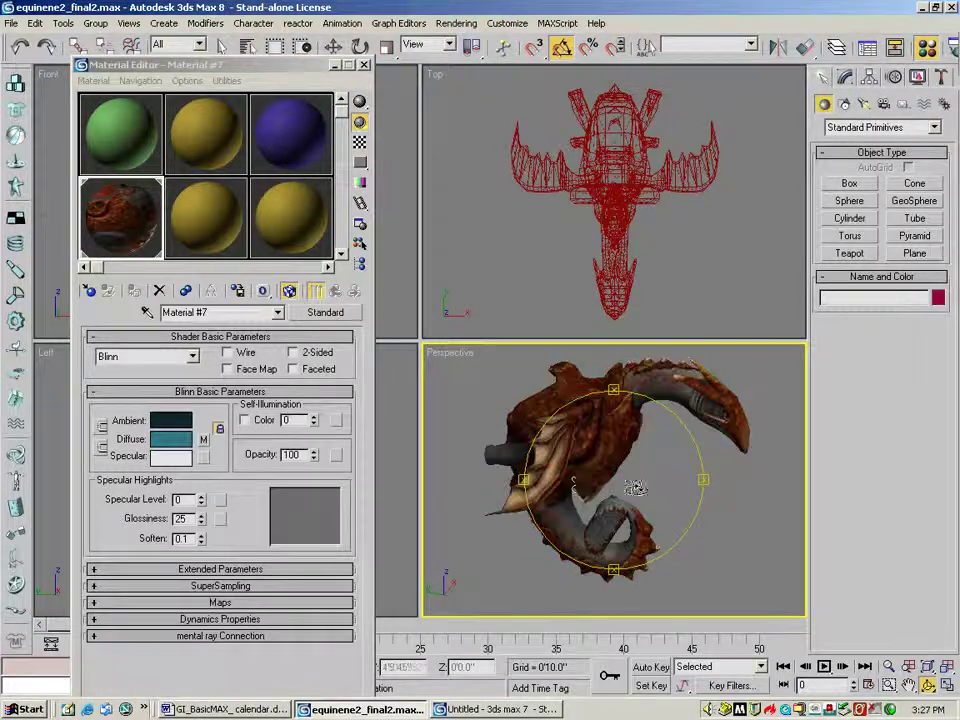
drag(593, 438, 583, 393)
click(363, 64)
drag(606, 465, 578, 418)
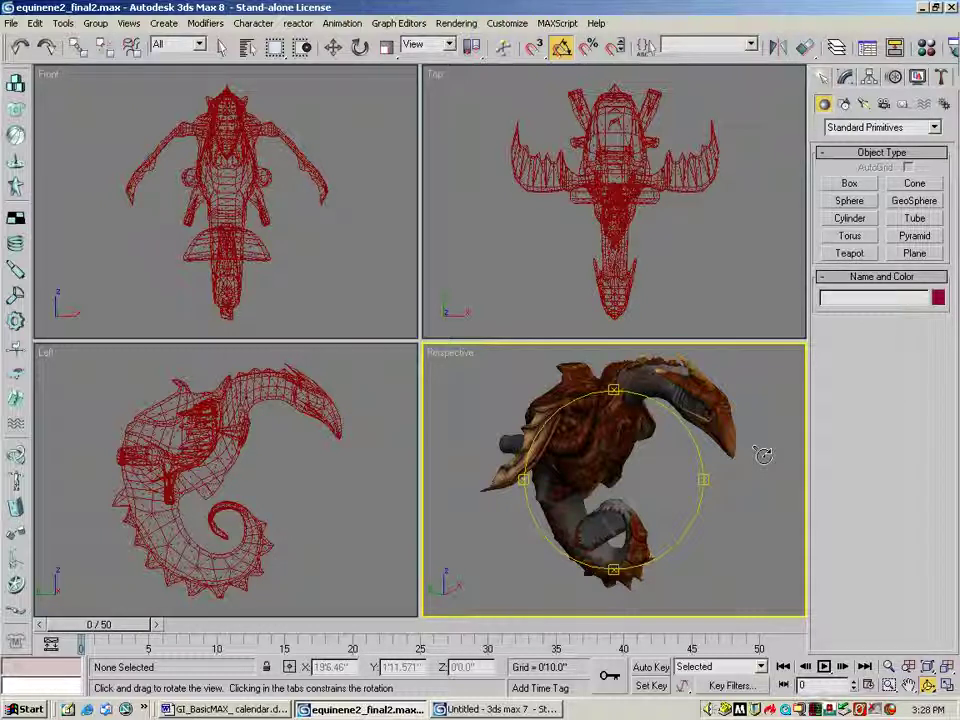
drag(763, 455, 611, 531)
Start saving the scene under a new location, creating and opening a testmeshes folder on the Desktop
click(11, 23)
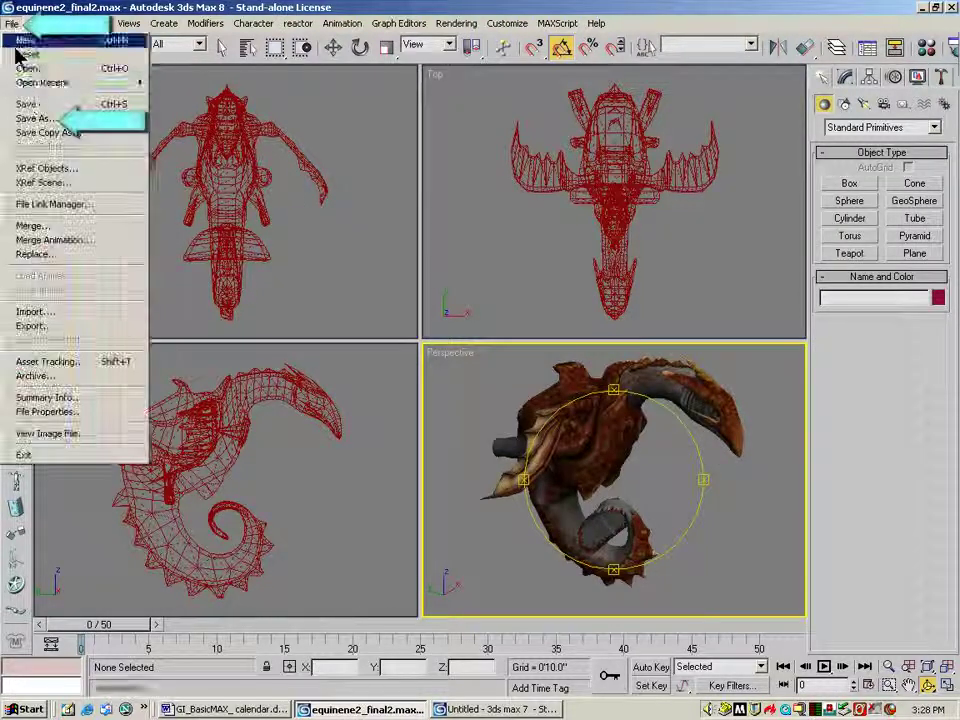
click(36, 119)
click(224, 91)
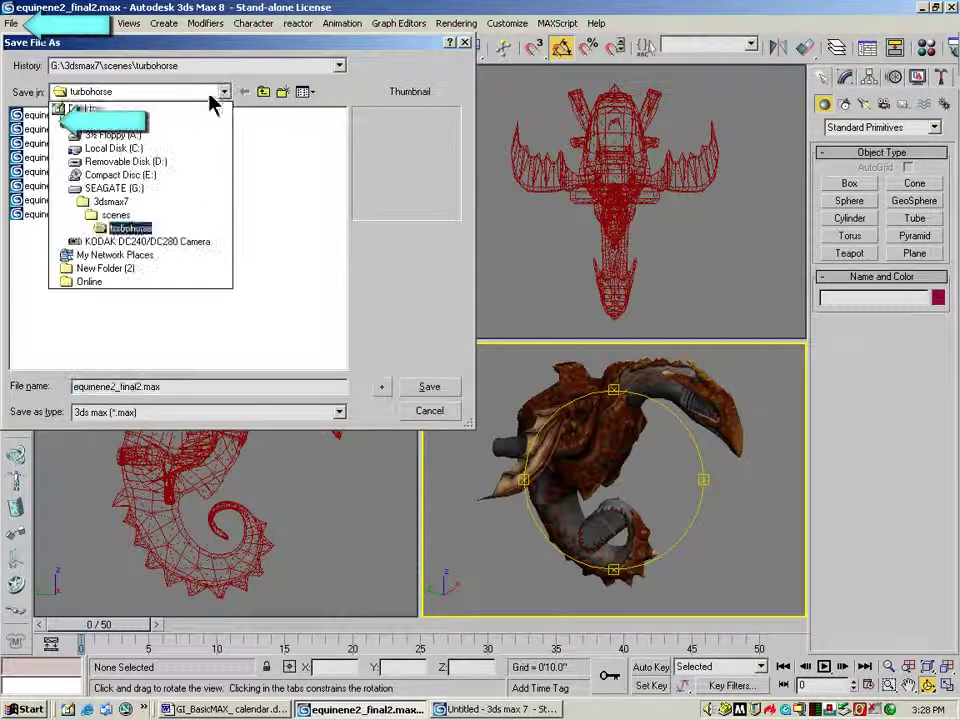
click(70, 102)
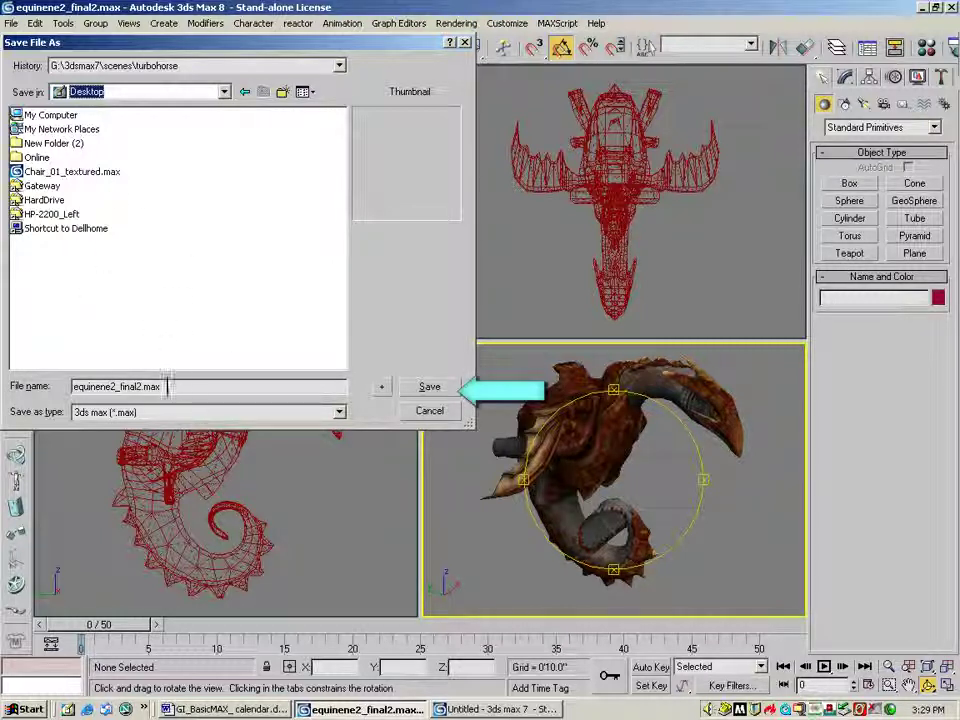
click(282, 92)
text(testmeshes)
click(48, 243)
double_click(48, 243)
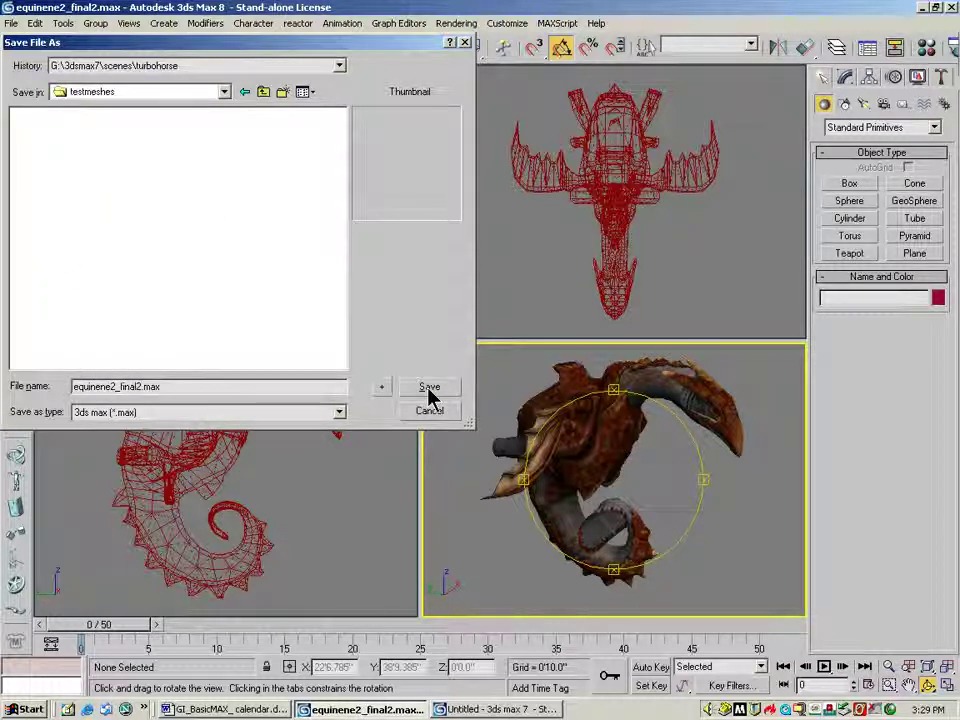
Save the scene as equinene2_final2.max in the testmeshes folder, using the 3ds max (*.max) file type
click(338, 413)
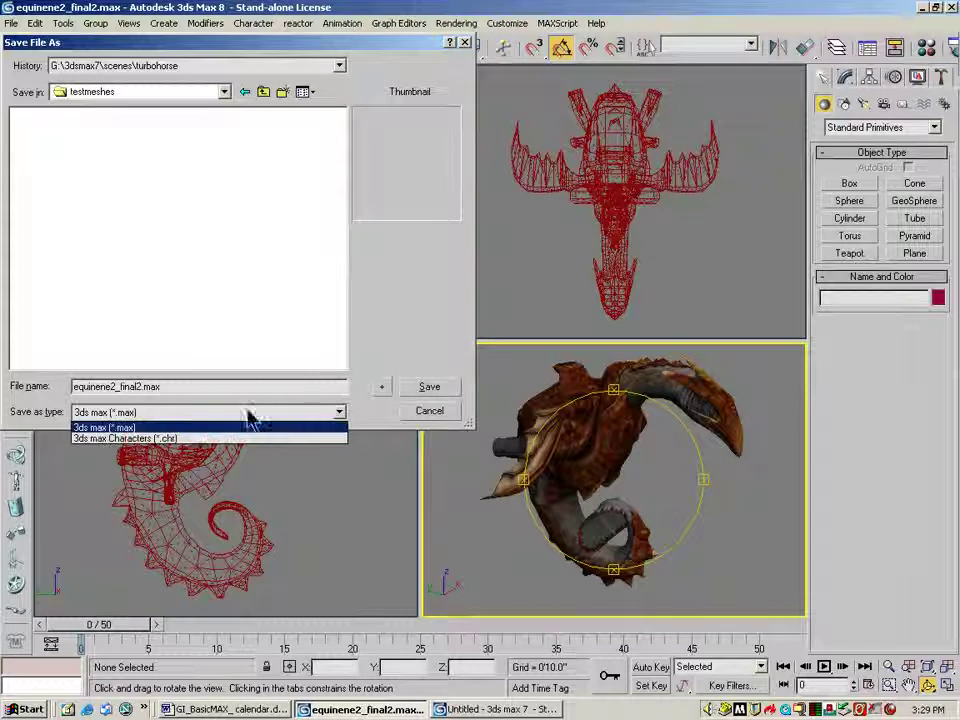
click(133, 428)
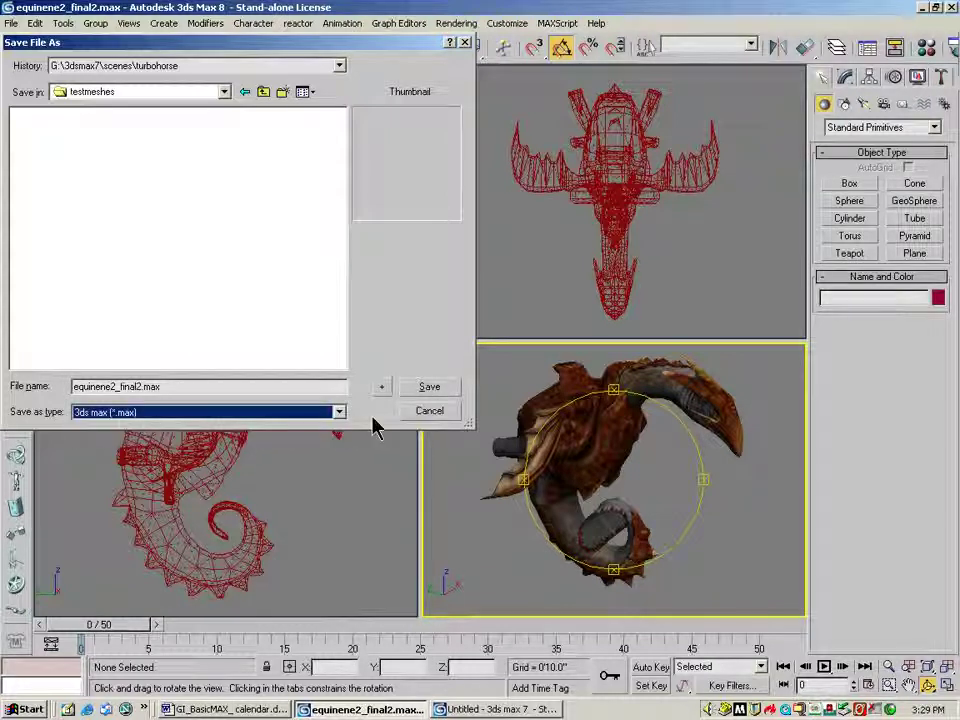
click(429, 388)
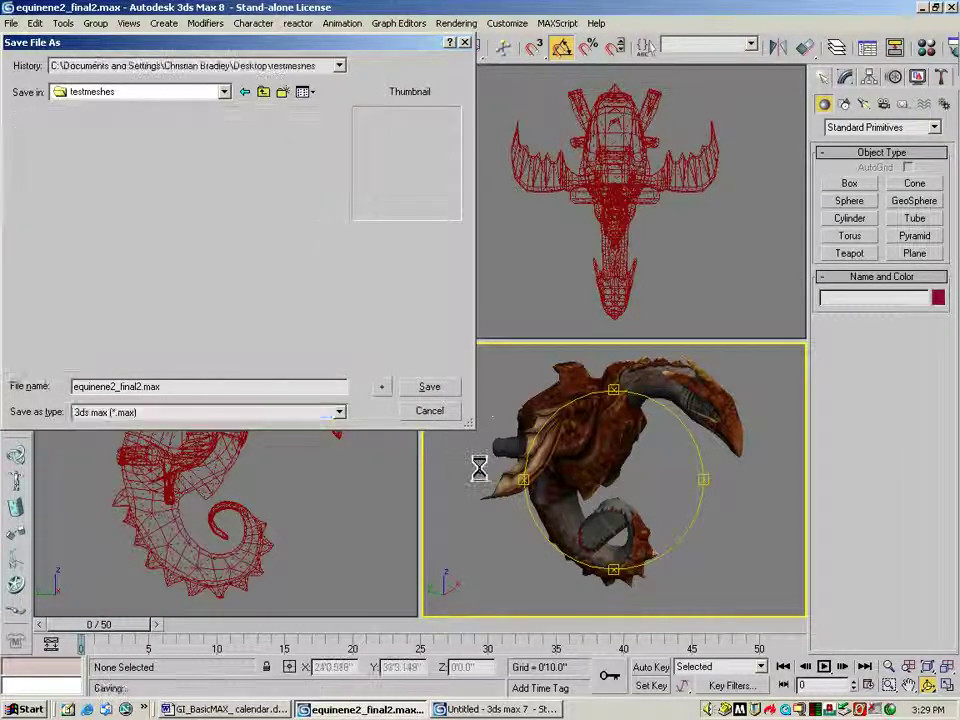
Scale the creature's body down to about 90 percent along the Z axis and deselect it
drag(484, 464, 574, 392)
click(385, 47)
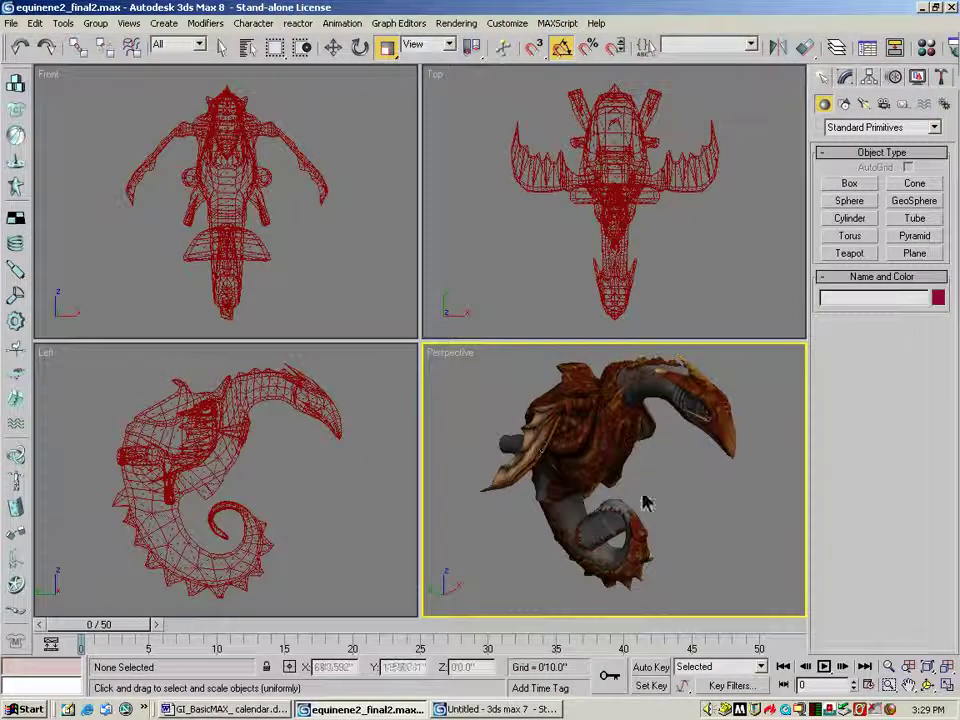
click(595, 445)
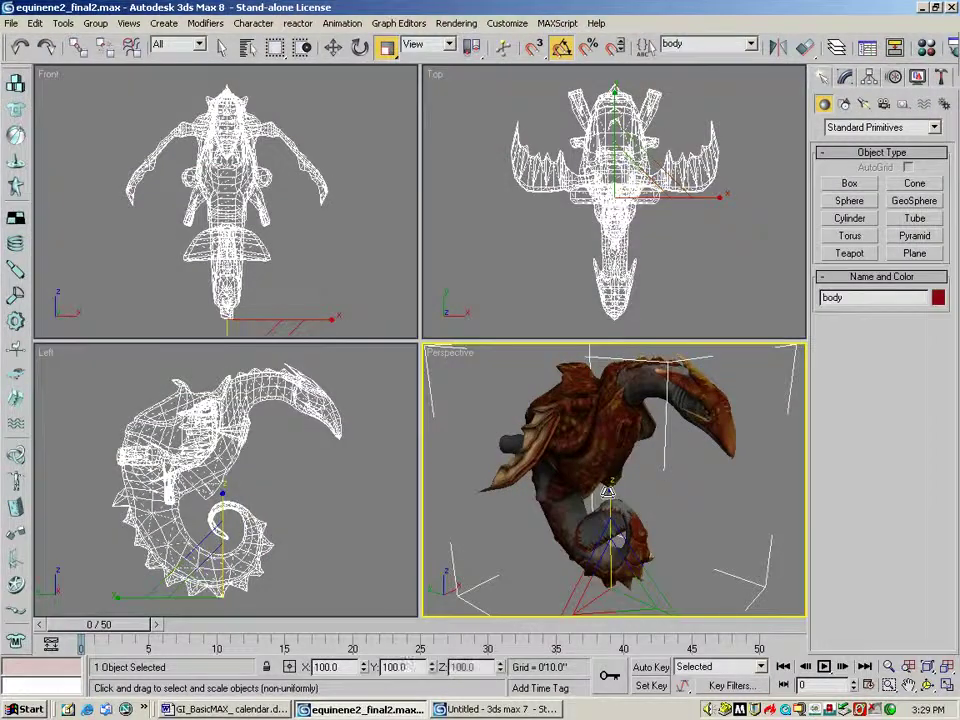
drag(610, 545, 607, 498)
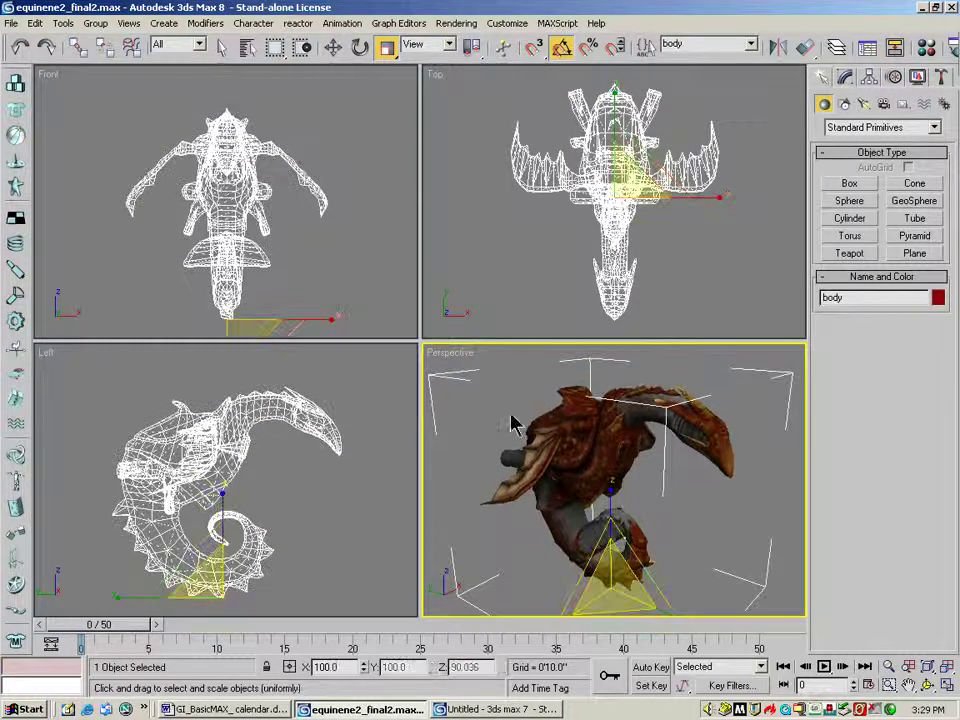
click(497, 371)
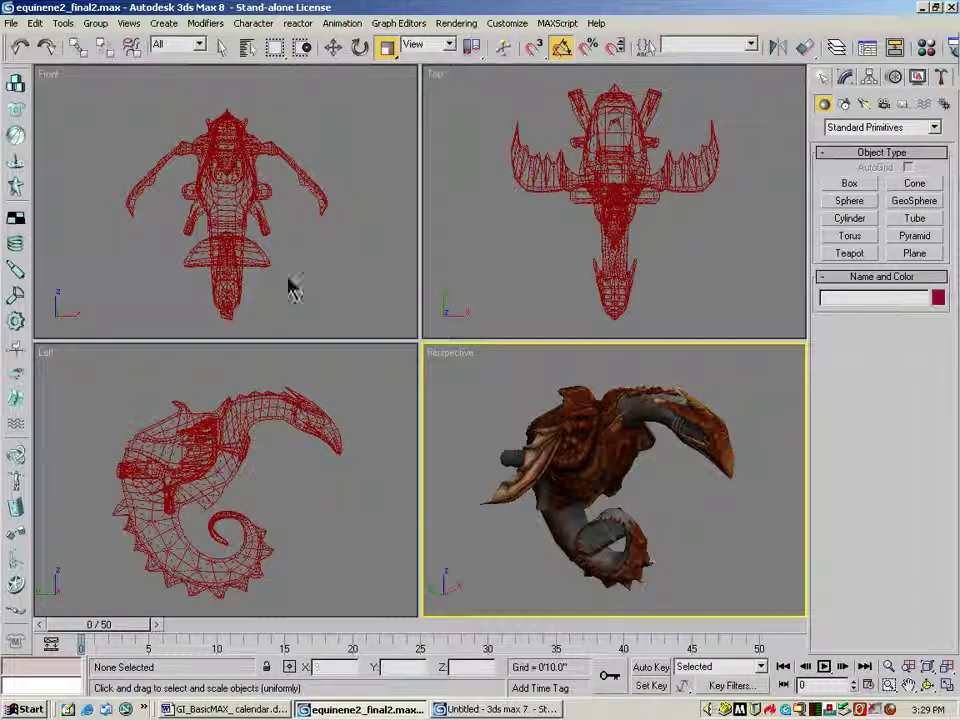
Save an incremented version of the scene as equinene2_final03.max in the testmeshes folder
click(13, 24)
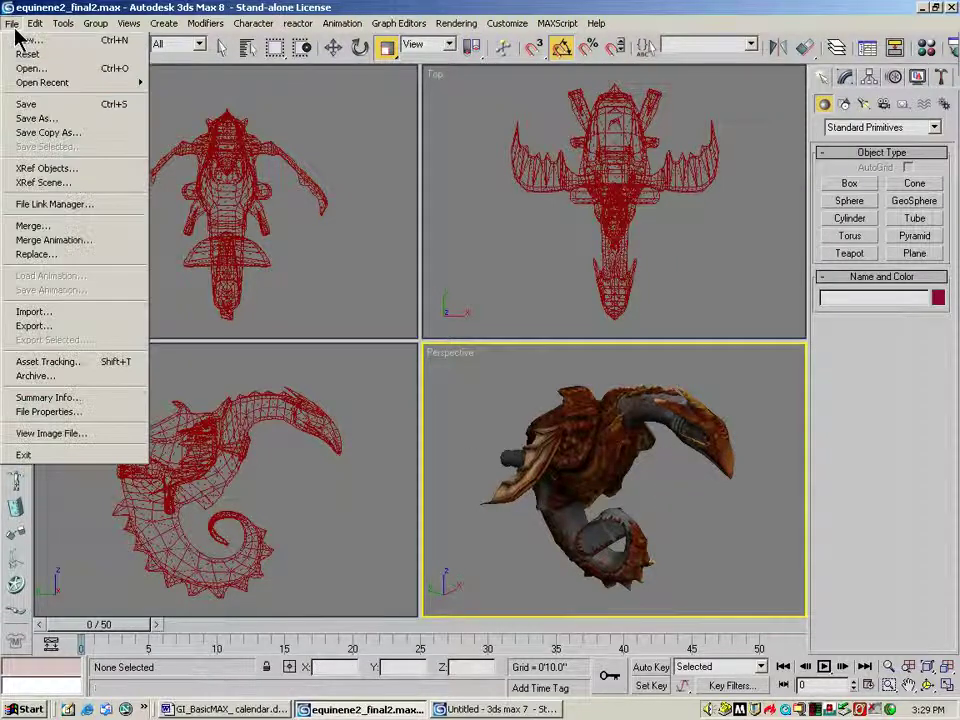
click(60, 121)
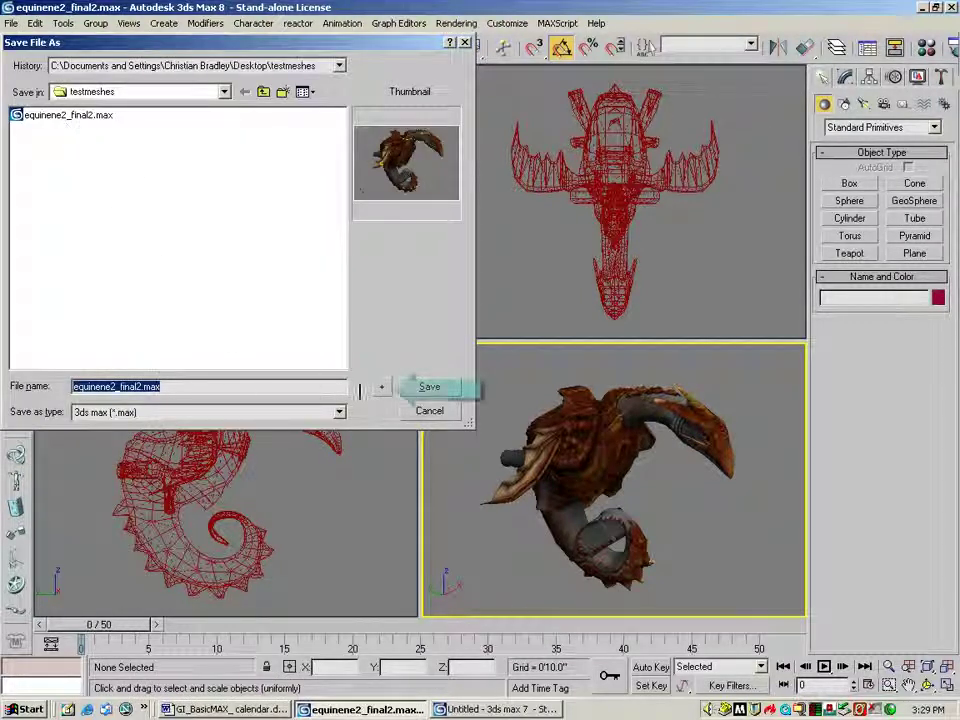
click(384, 390)
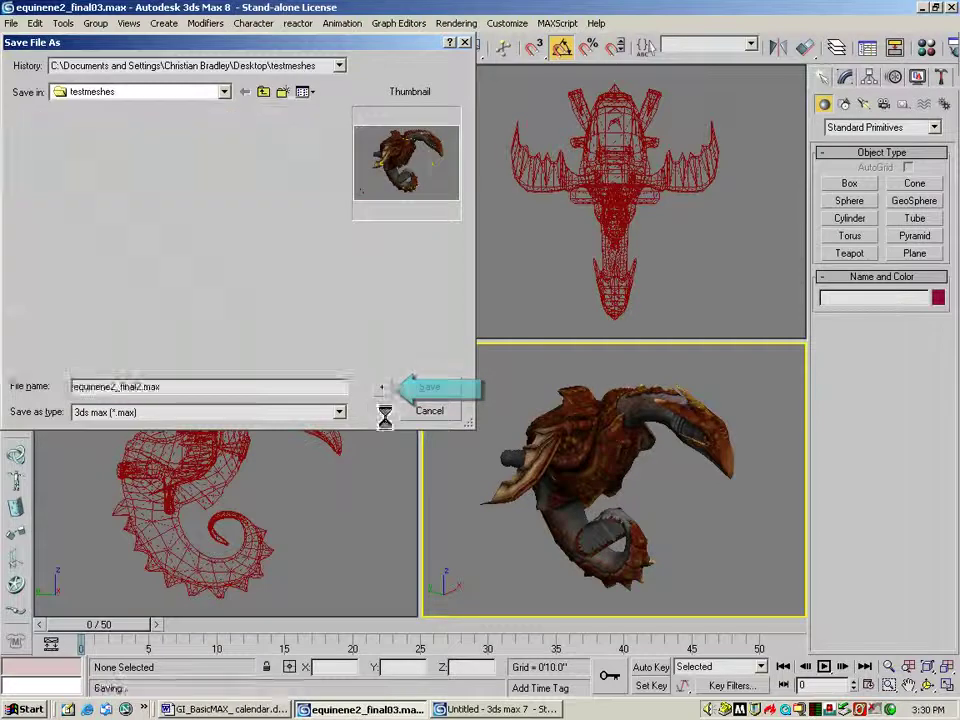
Inspect the saved scene versions in the desktop's testmeshes folder, widening the Name column, and return to 3ds Max 8
click(922, 7)
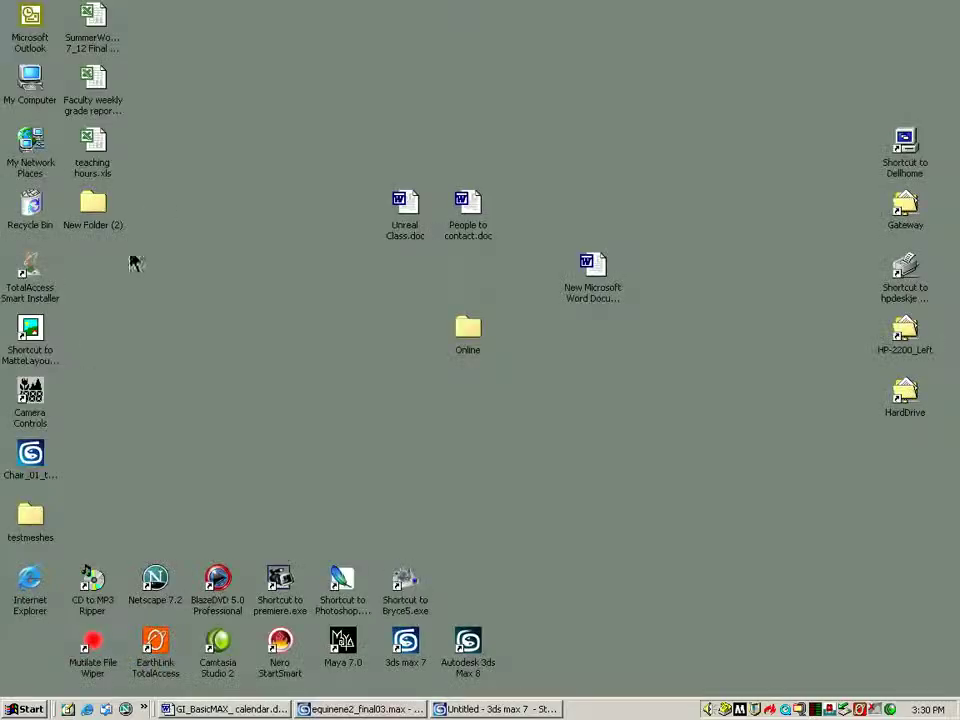
double_click(38, 515)
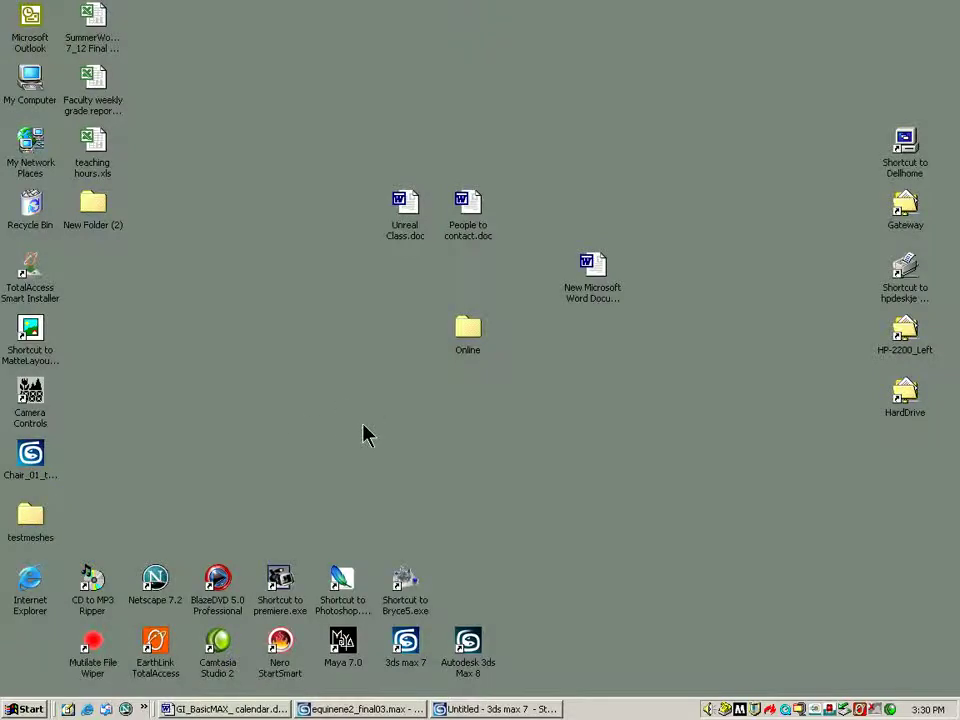
drag(124, 107, 210, 107)
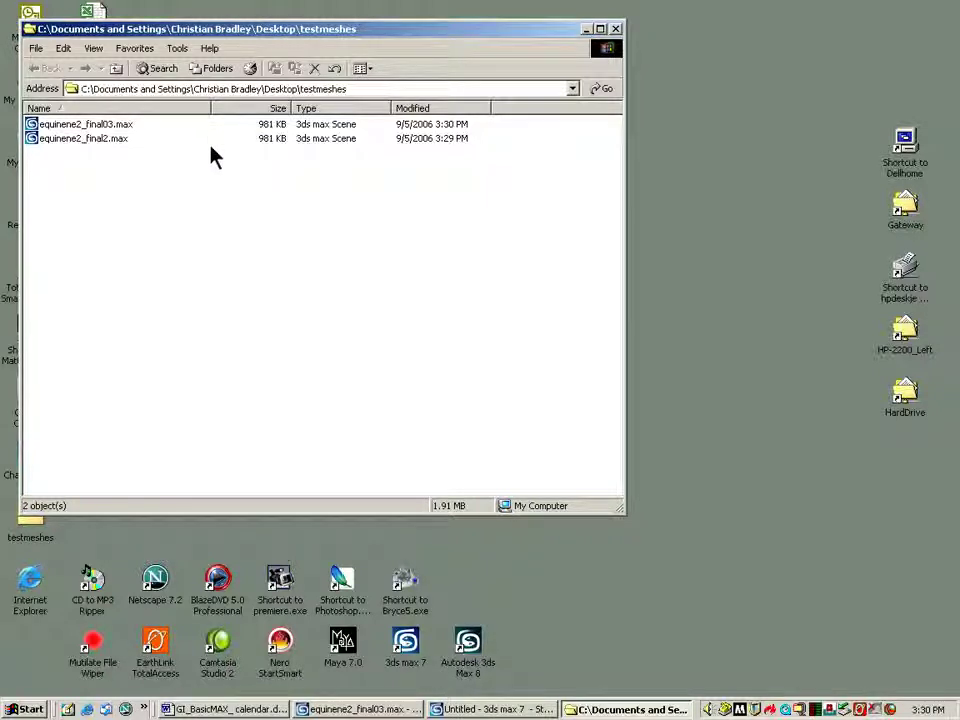
click(615, 28)
click(379, 707)
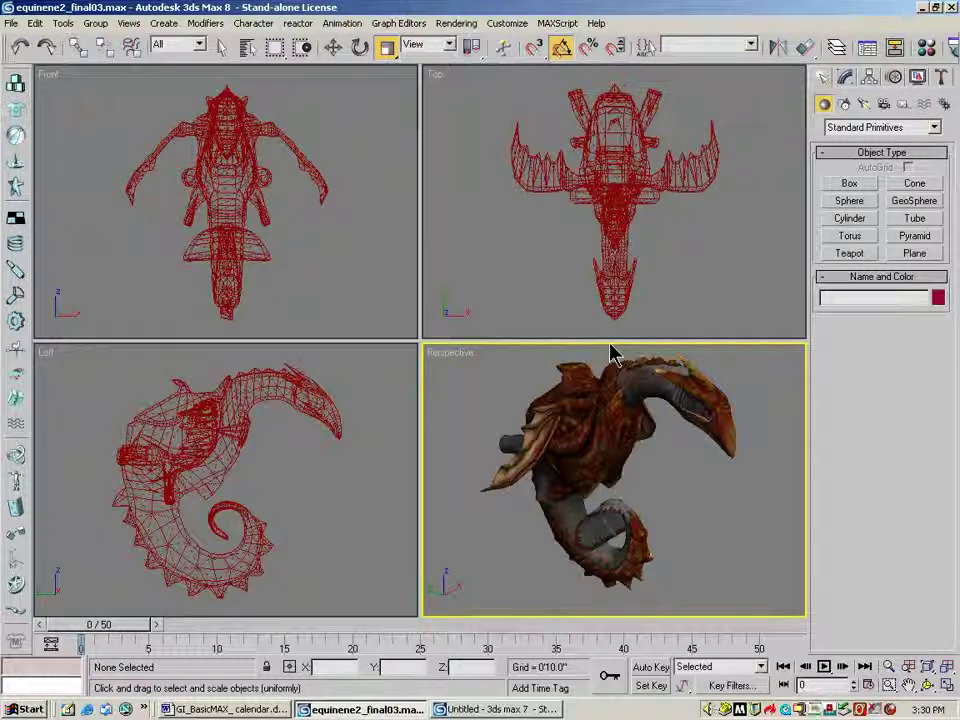
click(11, 23)
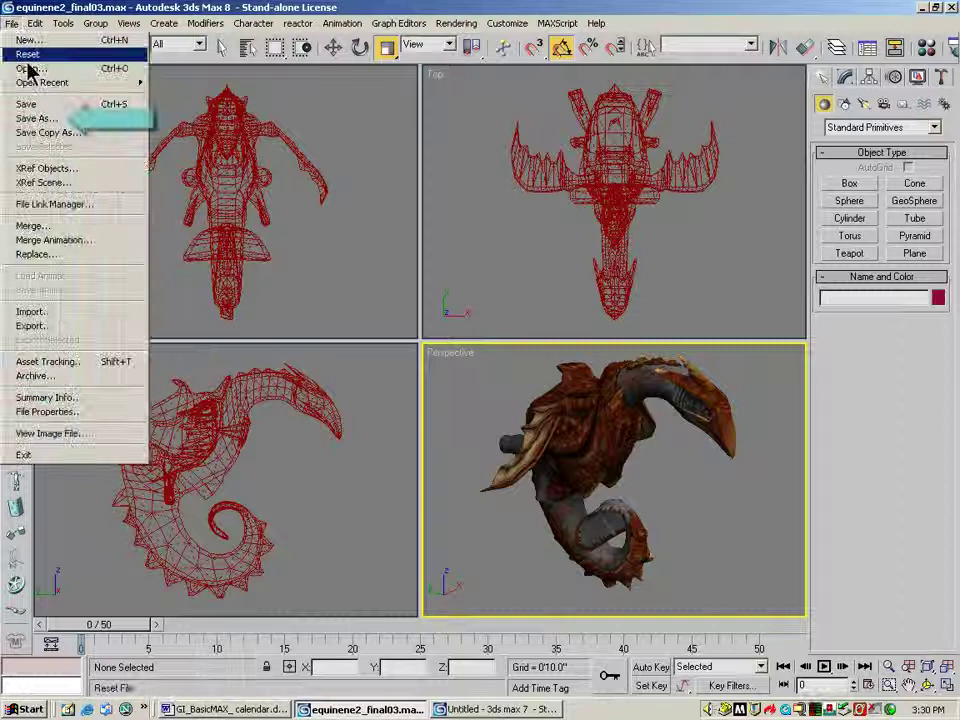
click(37, 119)
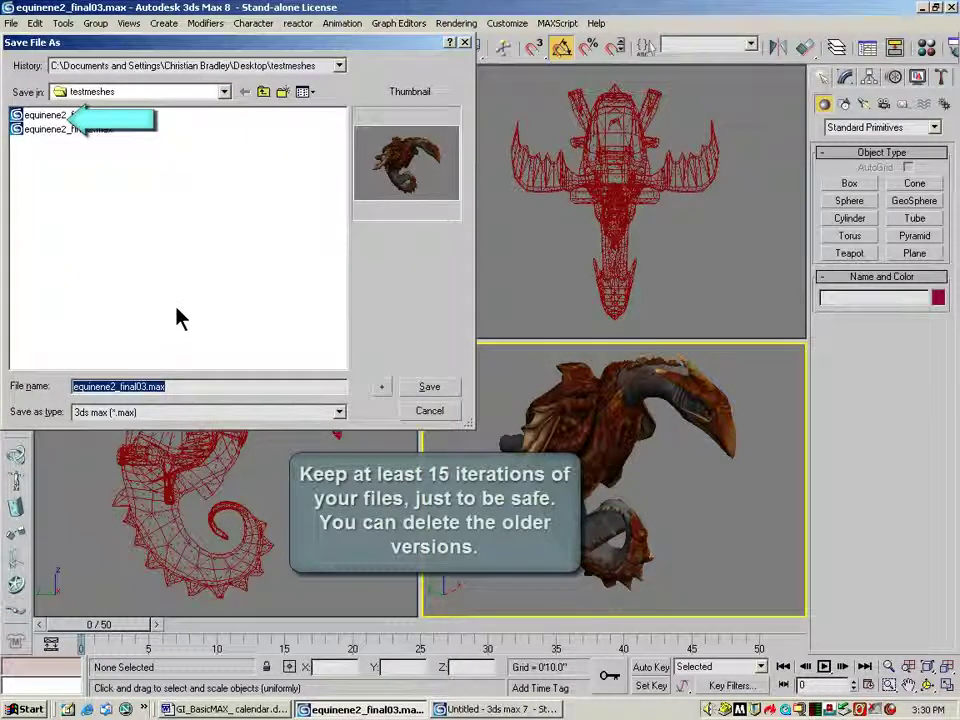
click(431, 410)
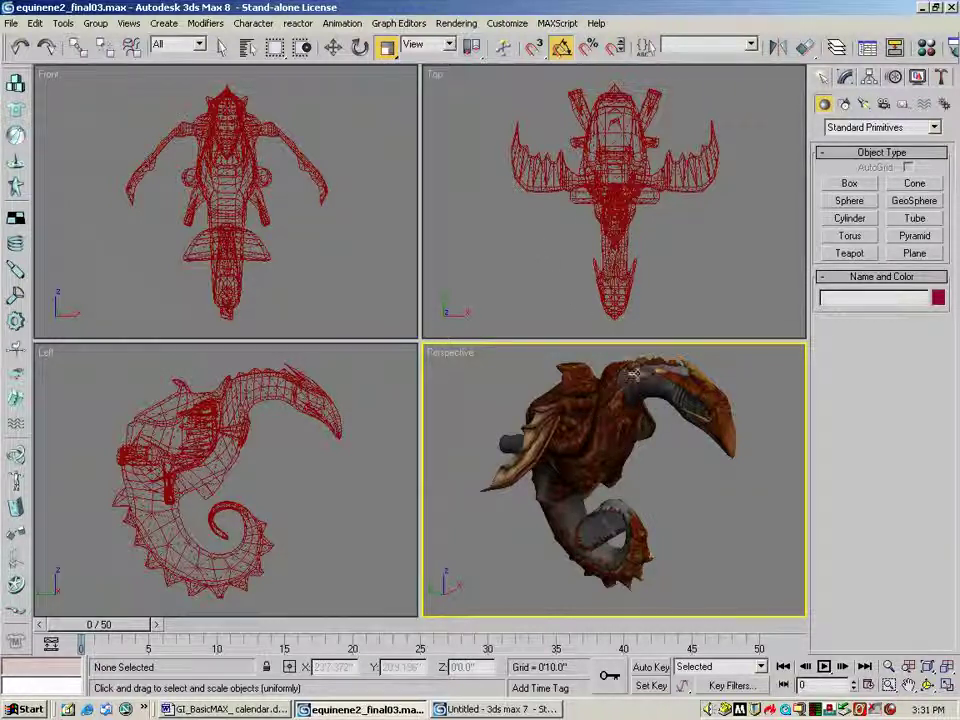
Minimize 3ds Max 8 to view the testmeshes folder window and the desktop again, and switch back to equinene2_final03.max
click(922, 8)
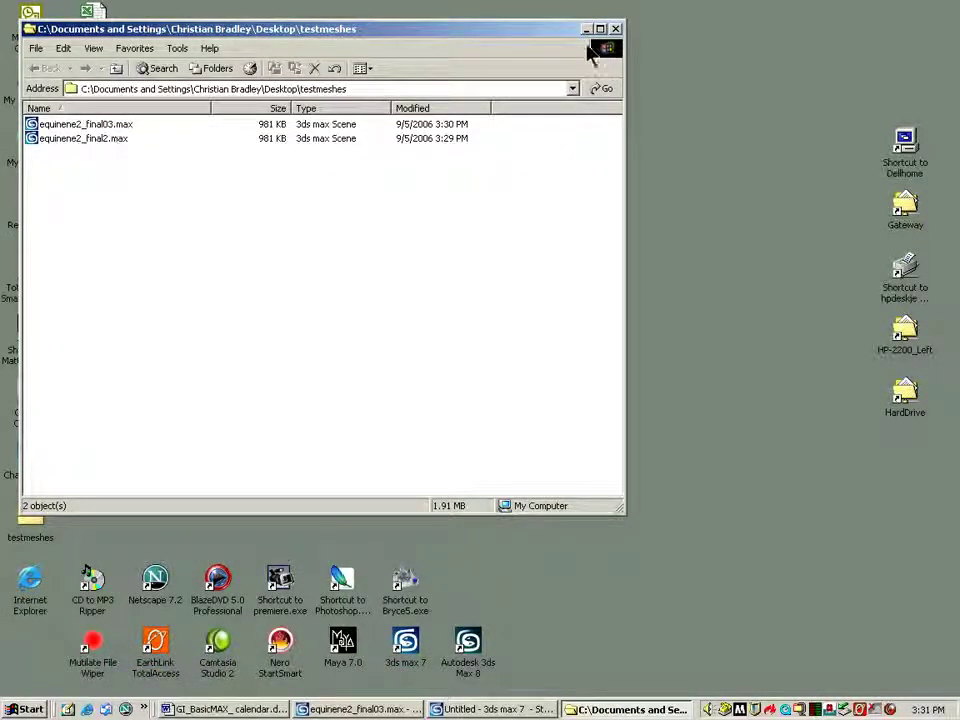
key(super+d)
click(356, 709)
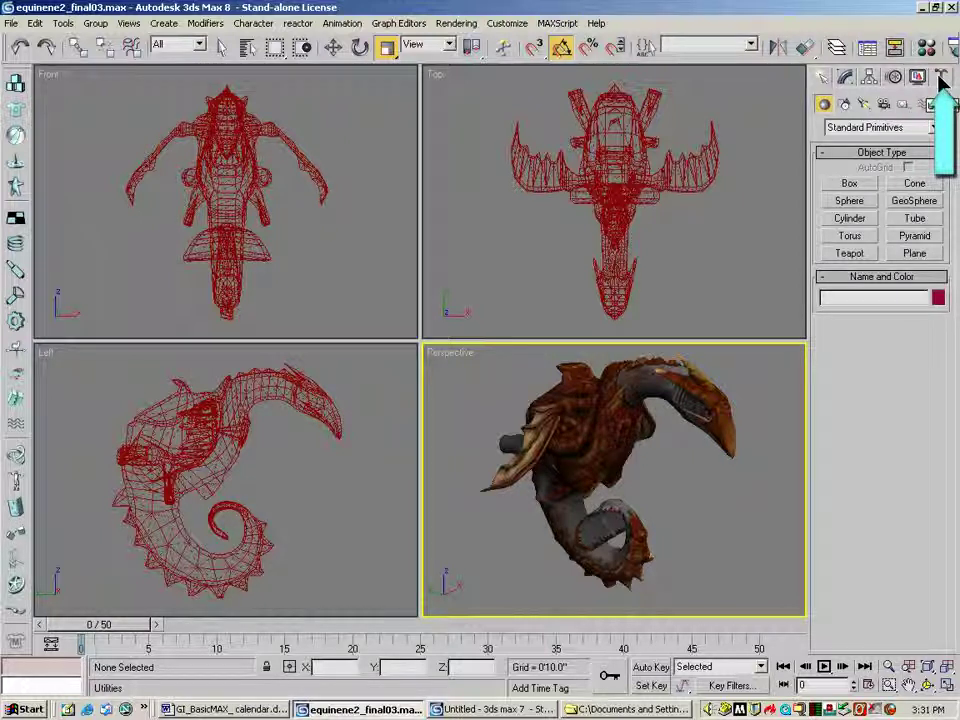
Open the Resource Collector utility from the additional utilities
click(943, 78)
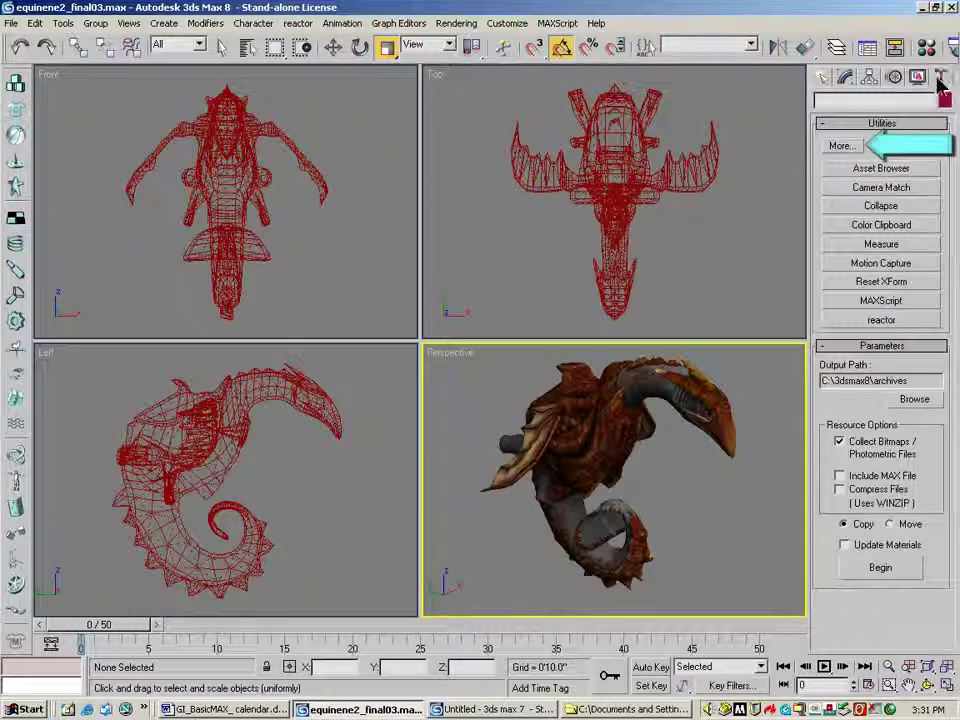
click(840, 147)
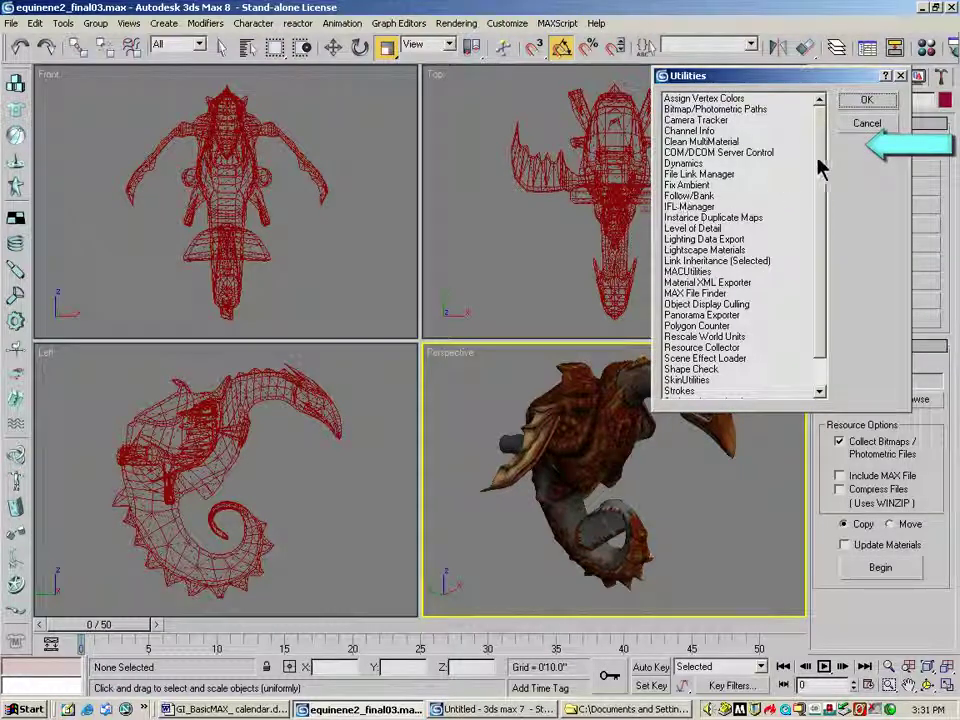
scroll(810, 172, down, 1)
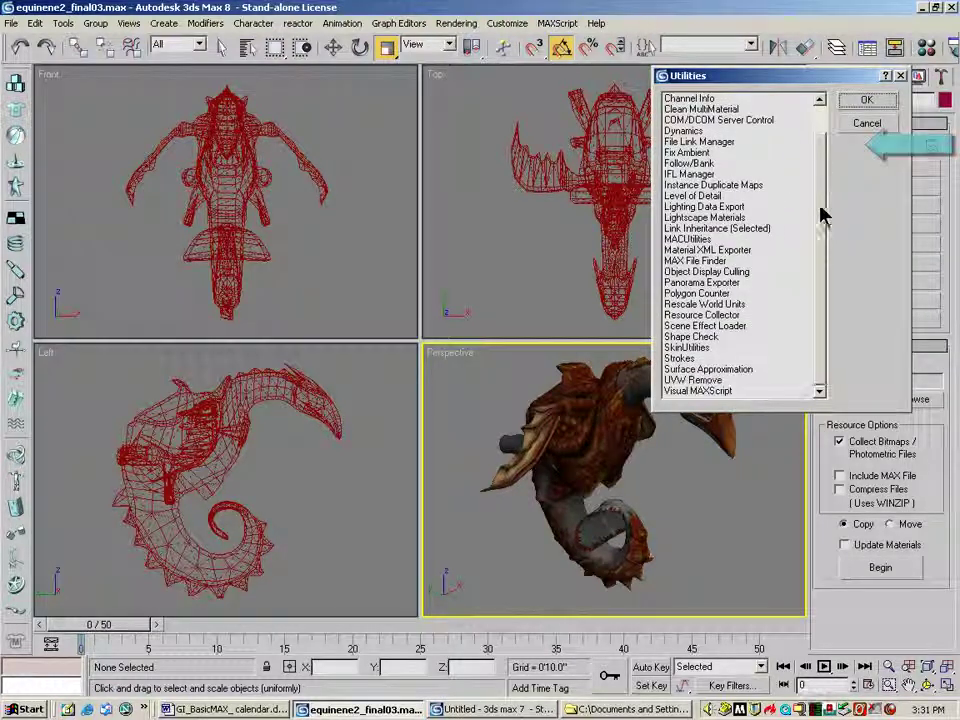
click(707, 316)
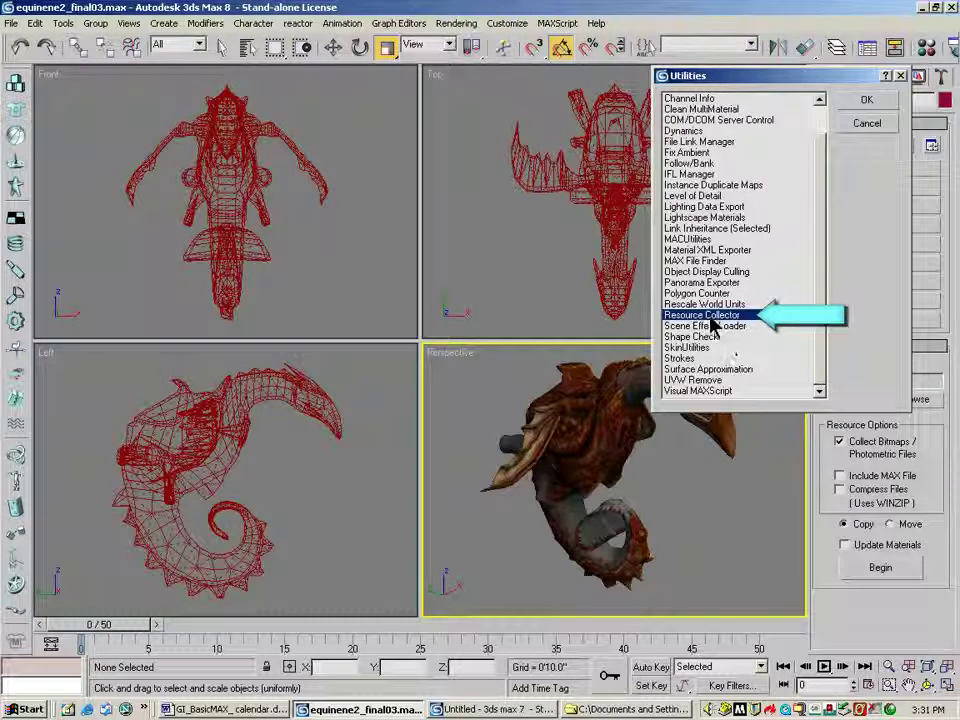
double_click(712, 316)
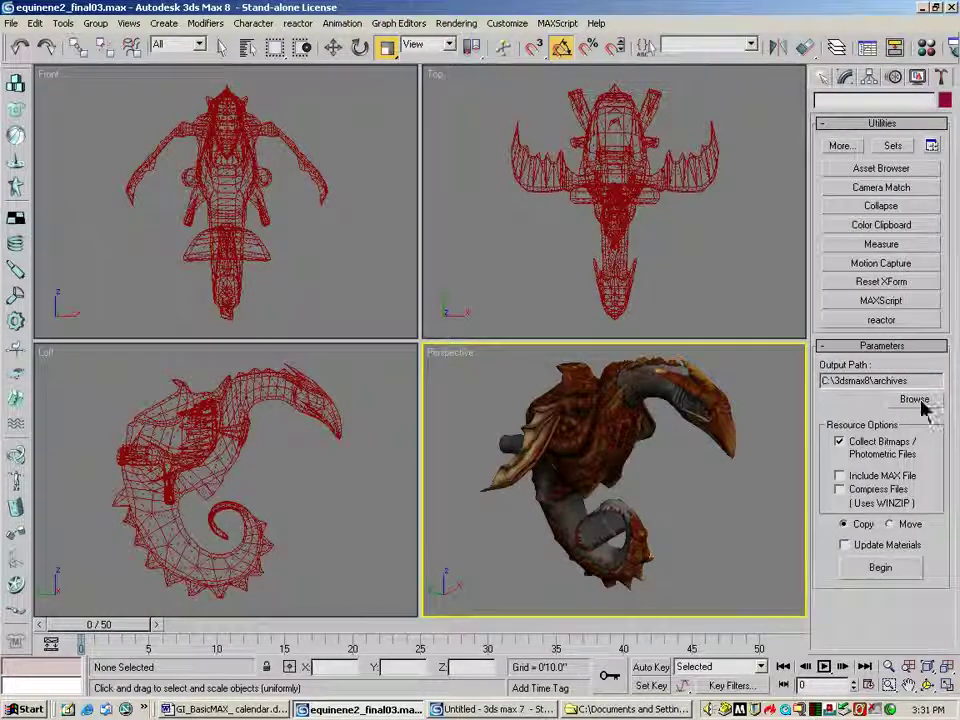
Set the Resource Collector's output path to the desktop's testmeshes folder and include the MAX file in the collection
click(911, 400)
click(339, 64)
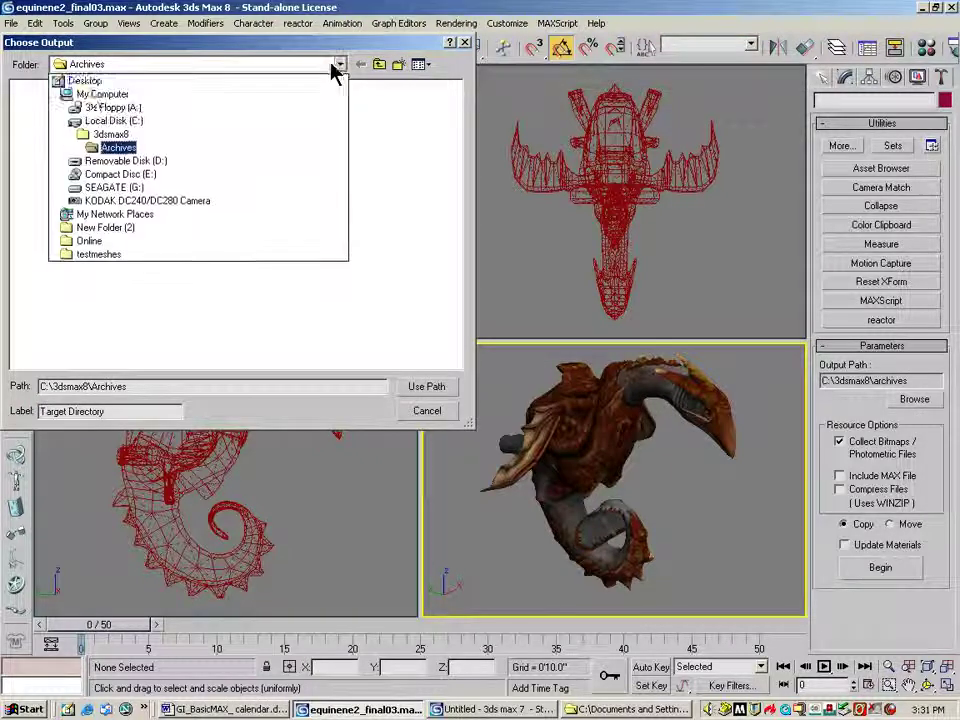
click(86, 81)
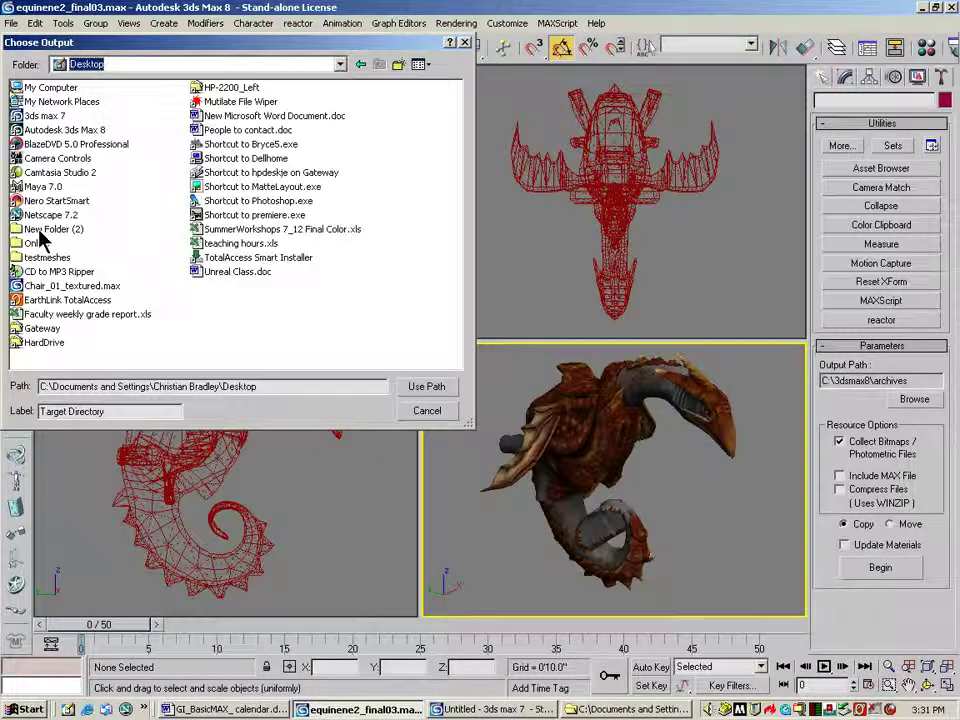
double_click(45, 257)
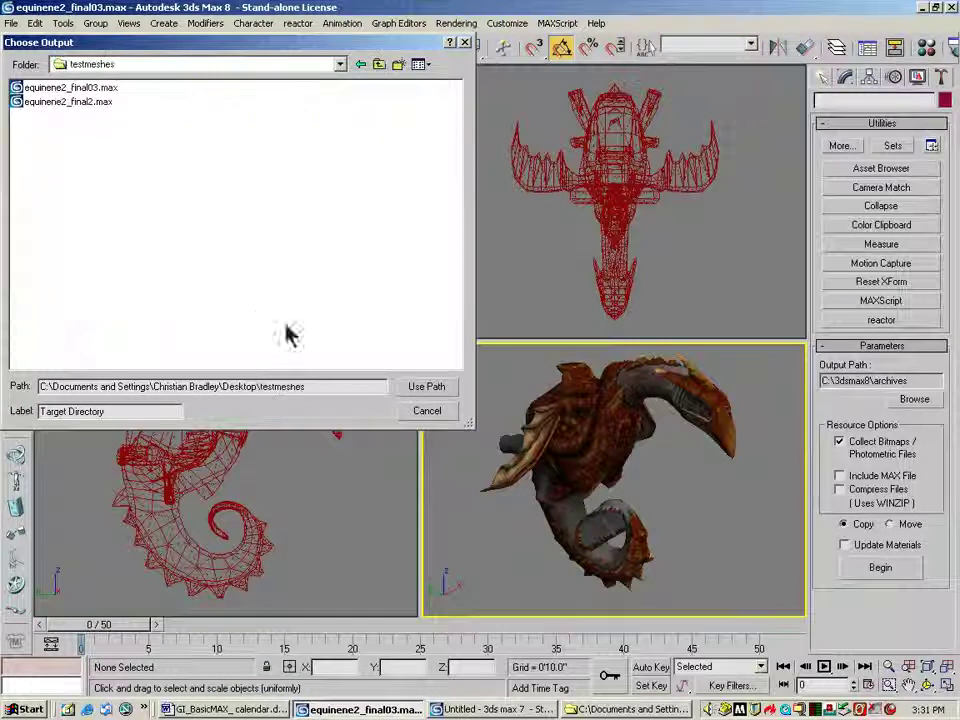
click(428, 387)
click(840, 477)
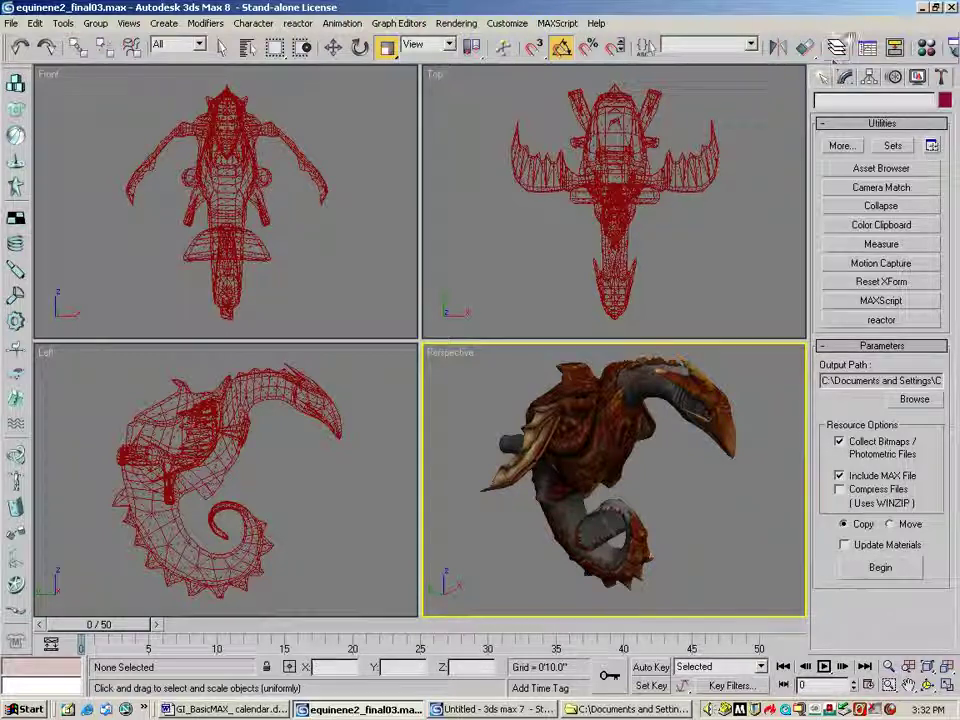
Examine the collected bitmap and the scene versions in the desktop's testmeshes folder, minimize that window, and return to 3ds Max 8
click(924, 8)
double_click(30, 518)
click(84, 156)
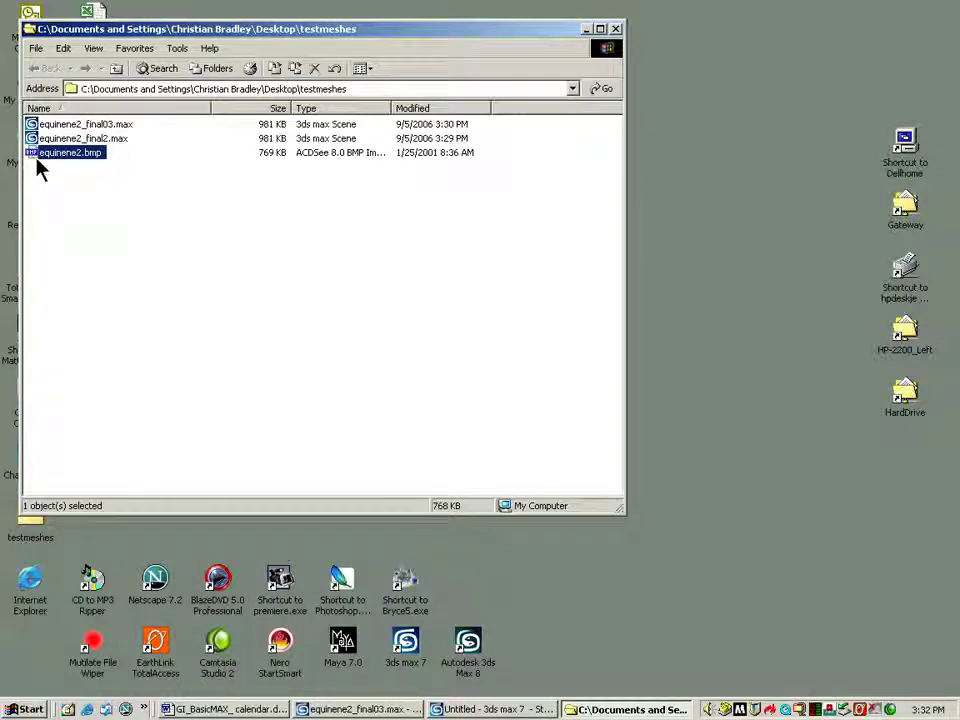
click(84, 141)
click(73, 155)
key(Up)
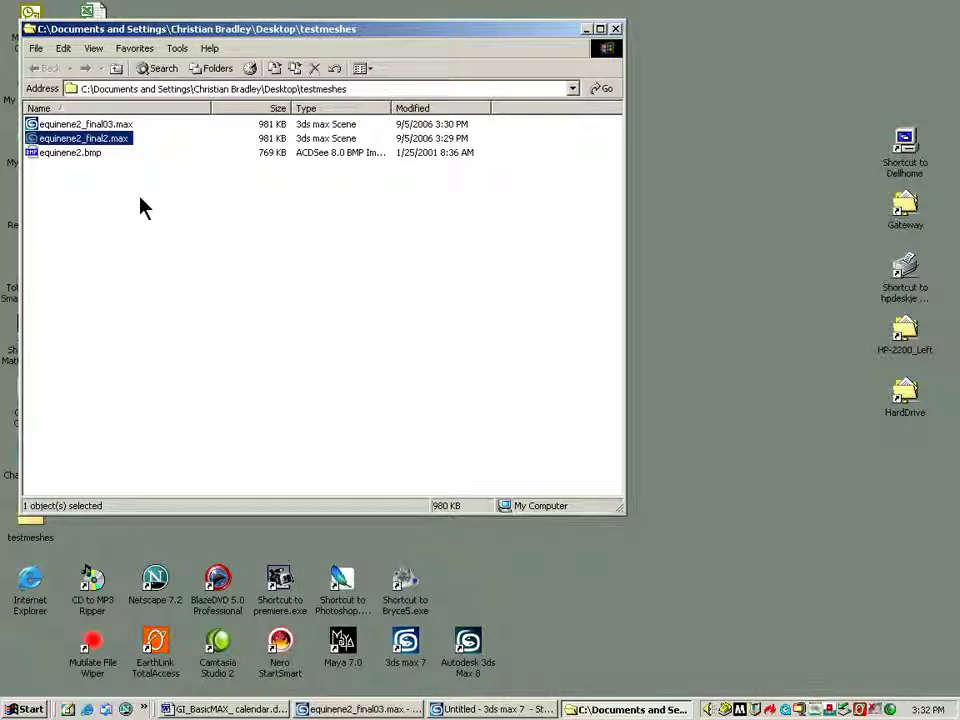
drag(586, 33, 621, 47)
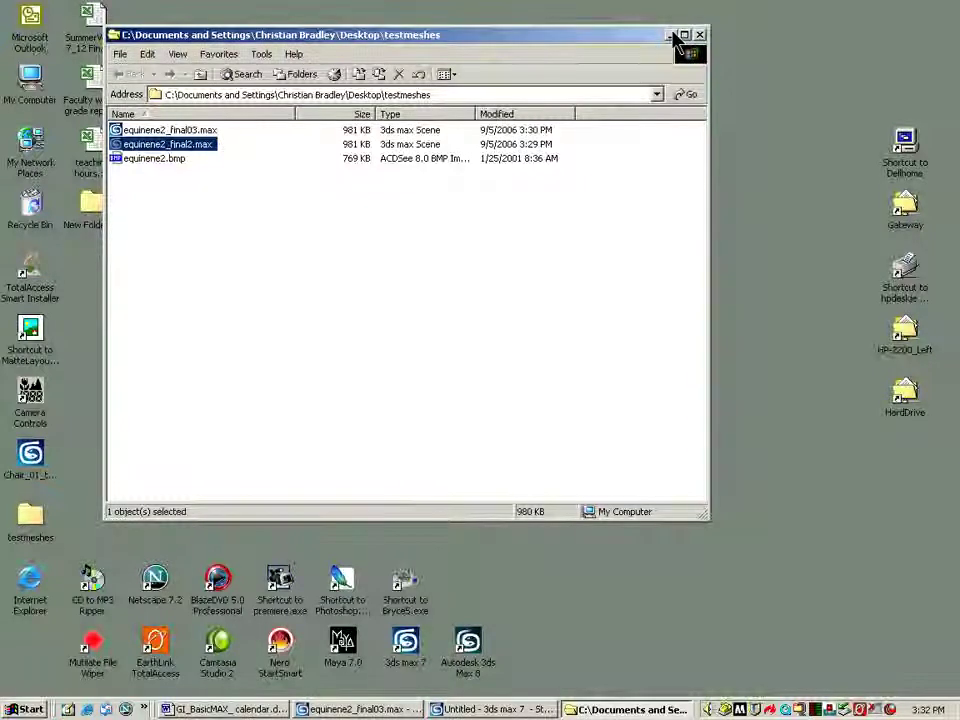
click(669, 35)
click(357, 709)
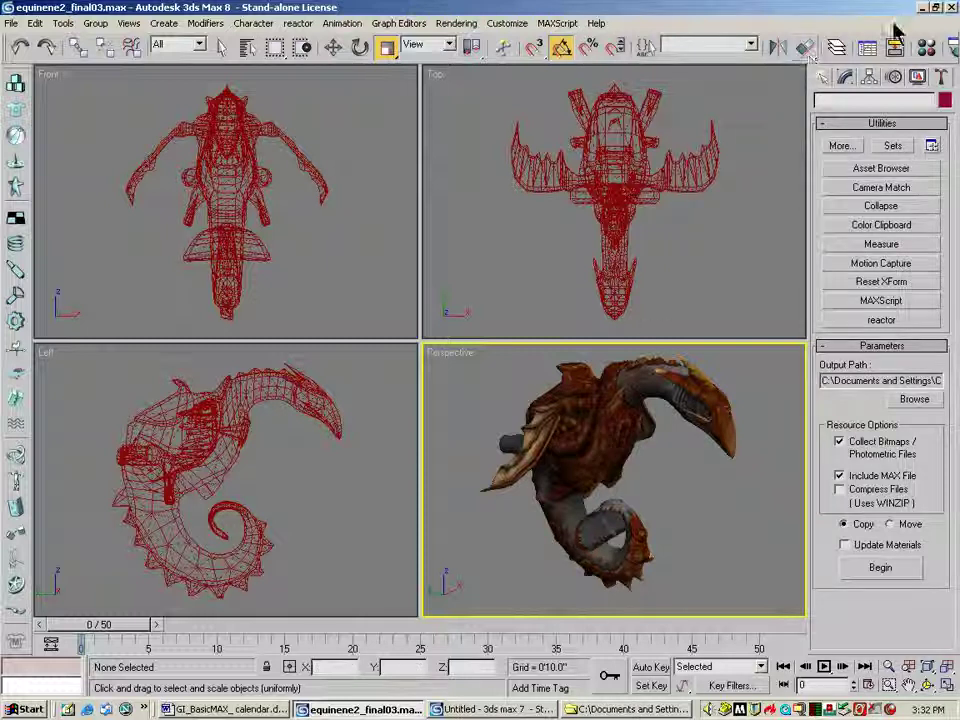
Try to open equinene2_final03.max from the desktop's testmeshes folder in 3ds max 7 despite missing DLLs, and return to 3ds Max 8
click(922, 8)
click(495, 709)
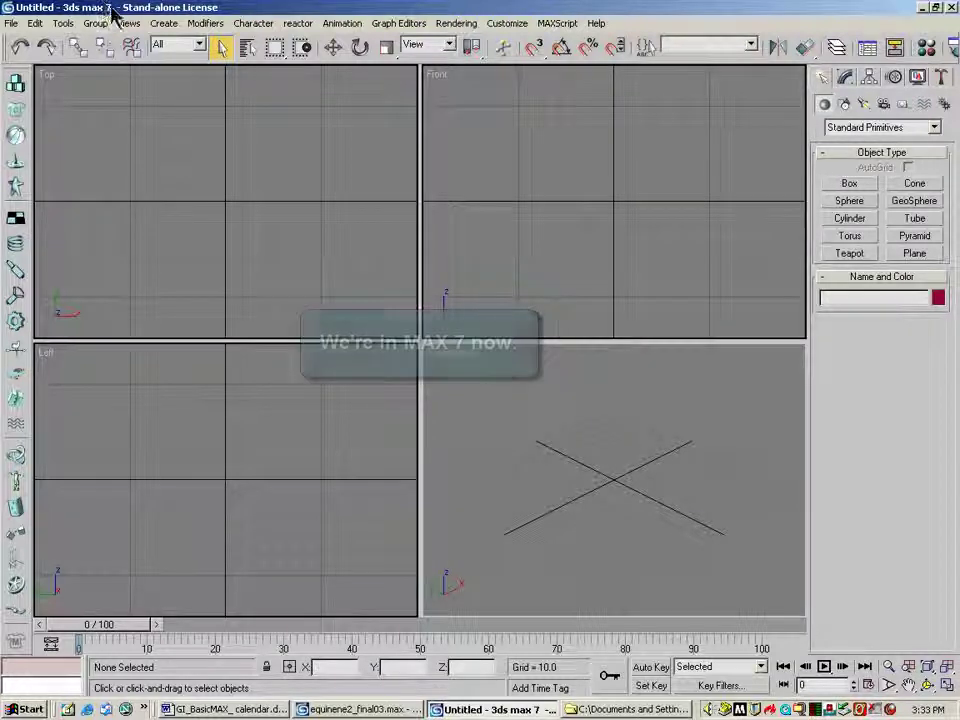
click(11, 23)
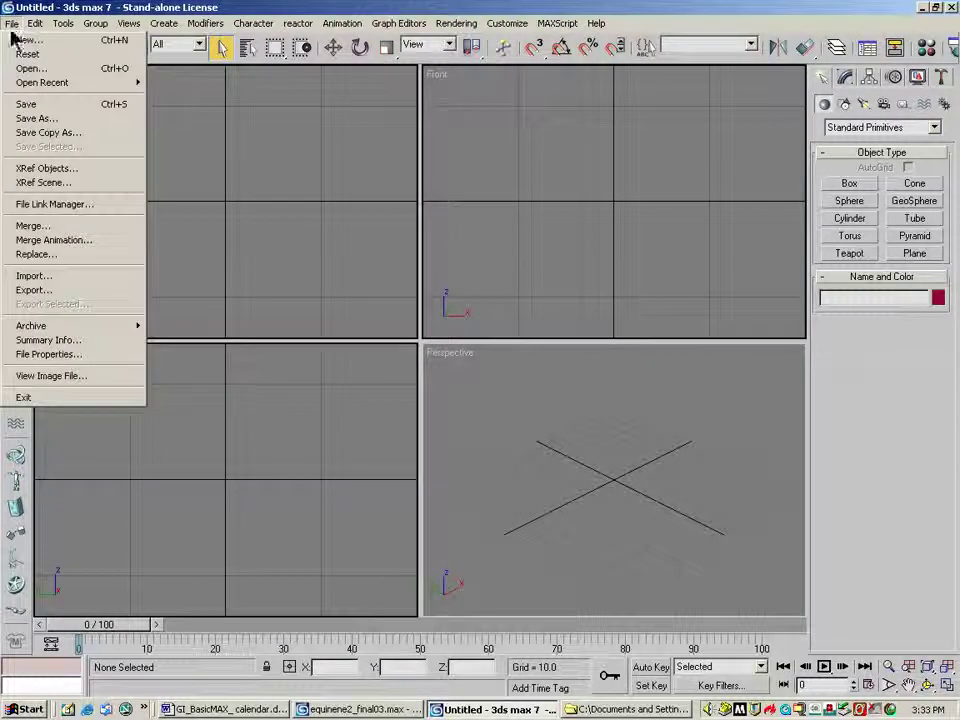
click(29, 69)
click(226, 92)
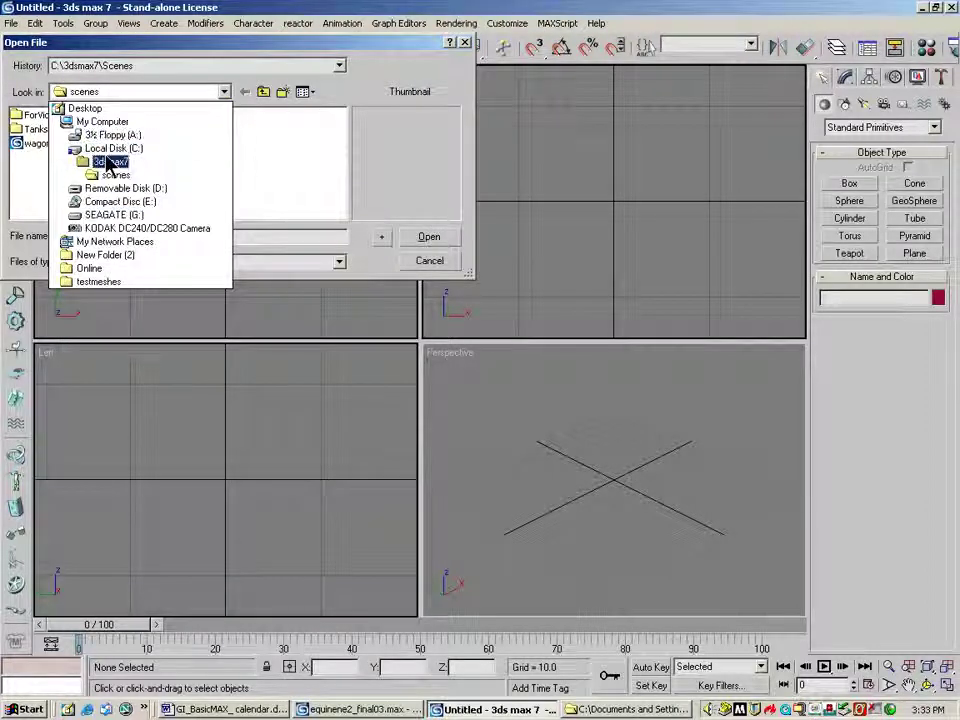
click(88, 112)
double_click(43, 171)
click(50, 117)
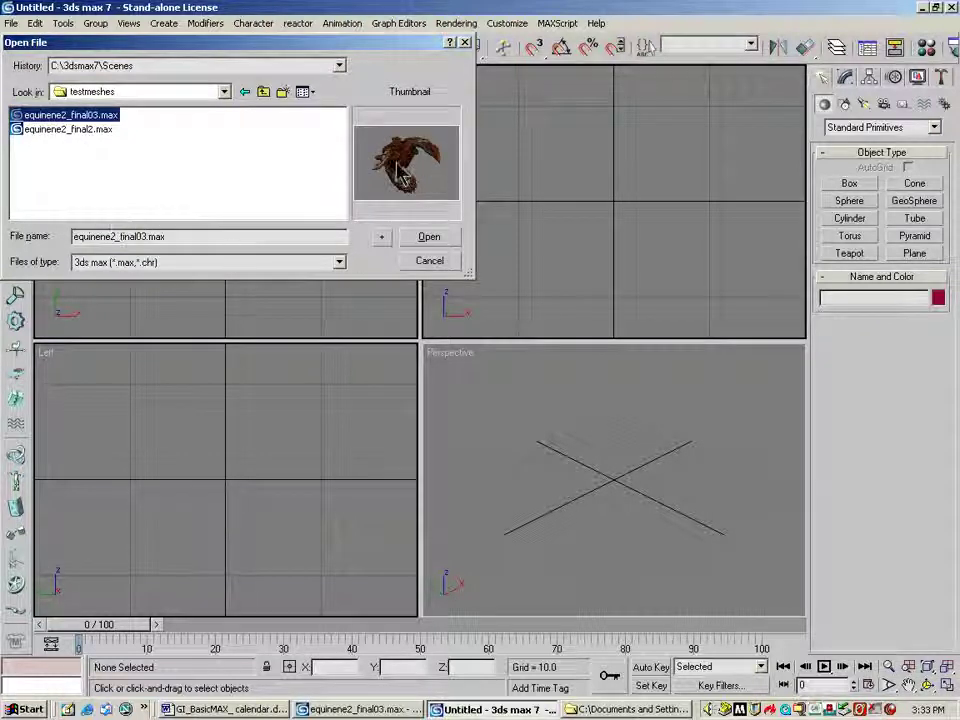
click(426, 243)
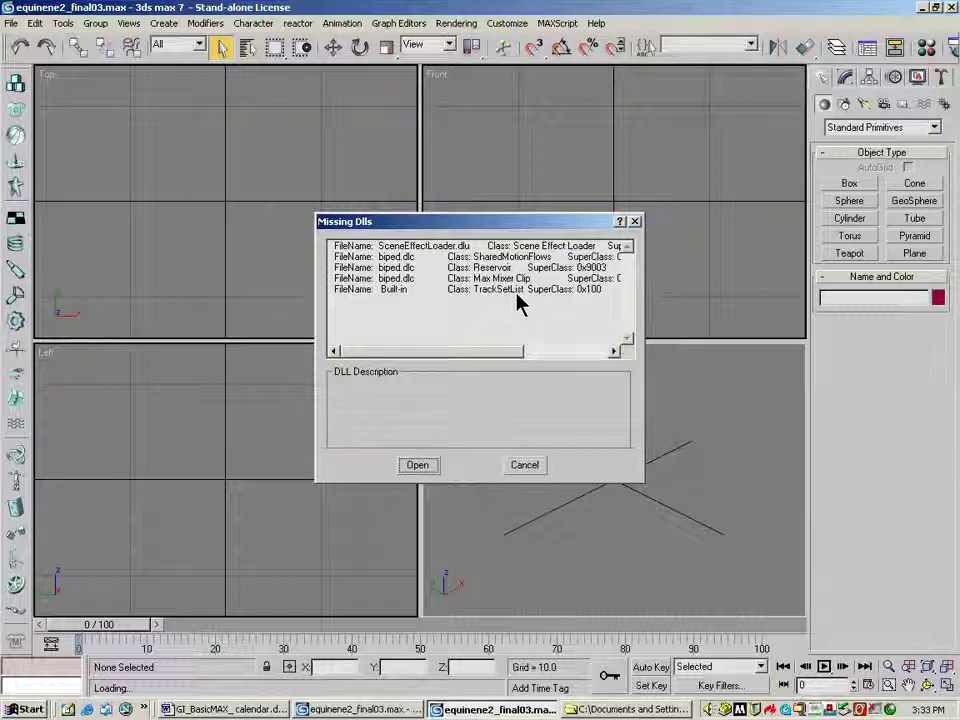
click(415, 465)
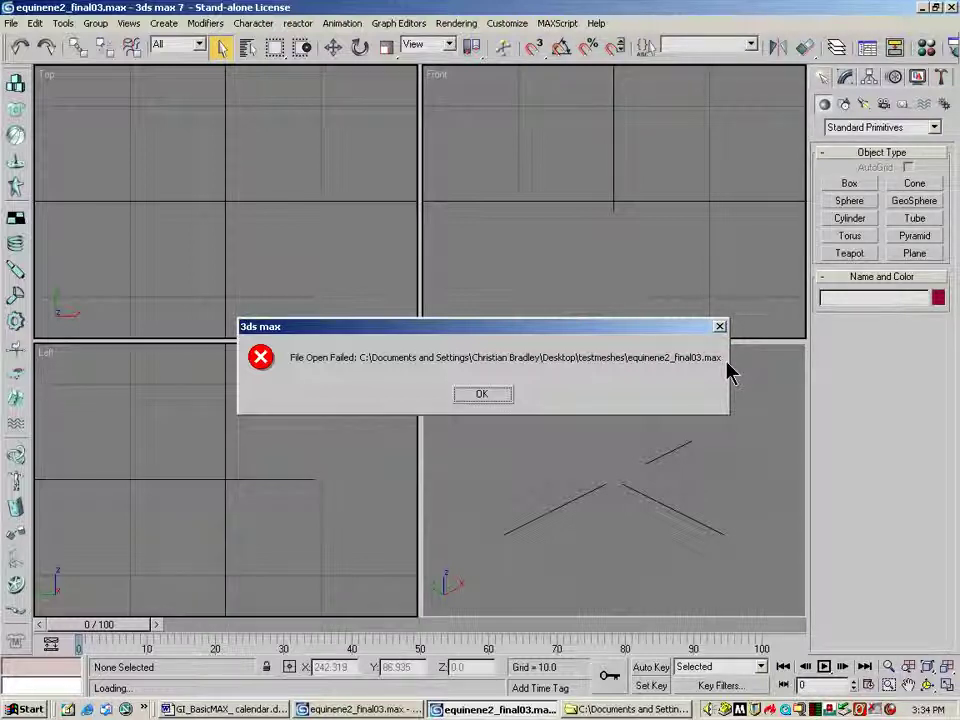
click(472, 394)
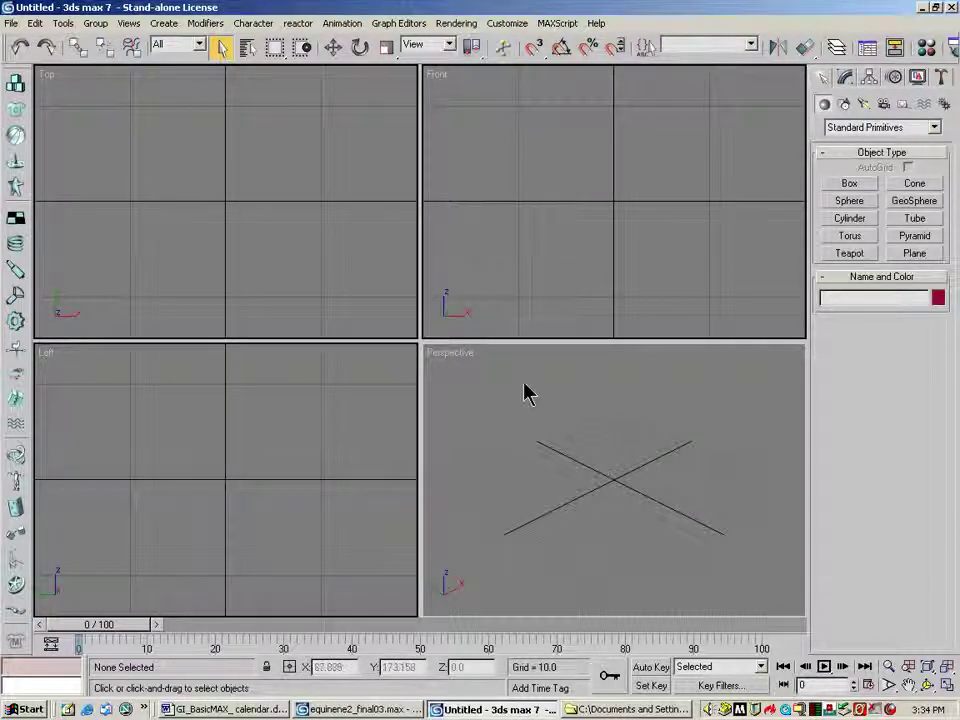
click(354, 709)
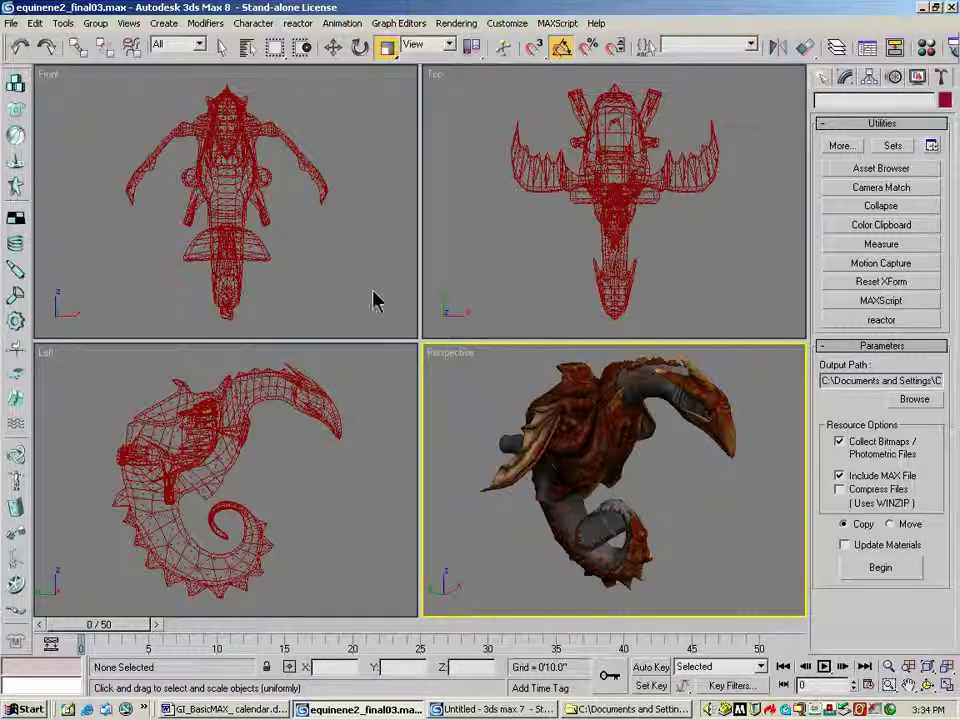
click(11, 24)
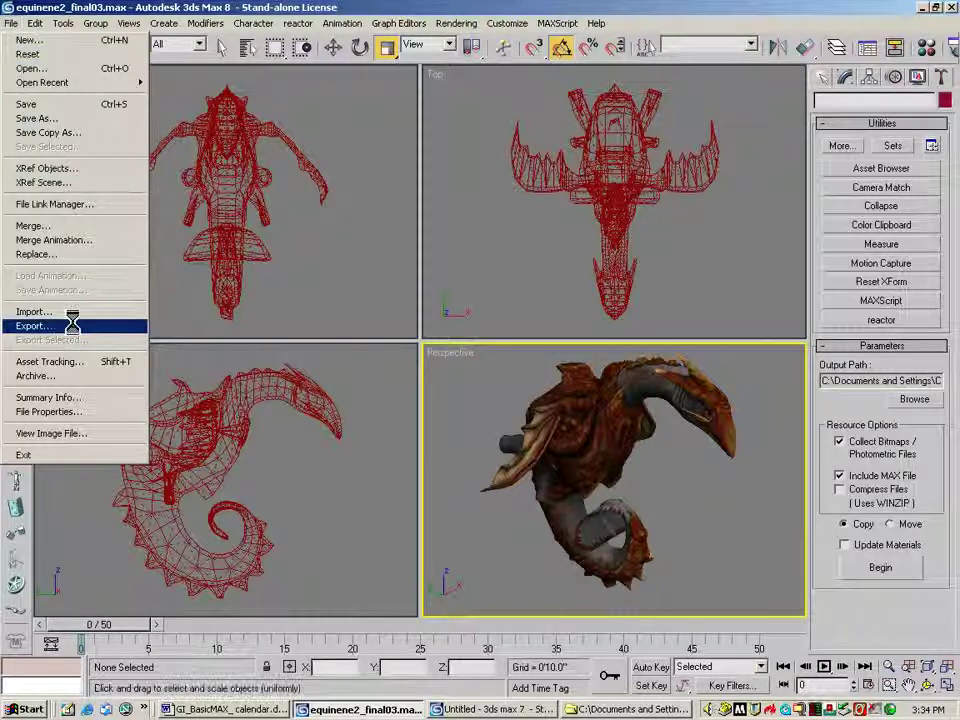
click(62, 327)
click(343, 64)
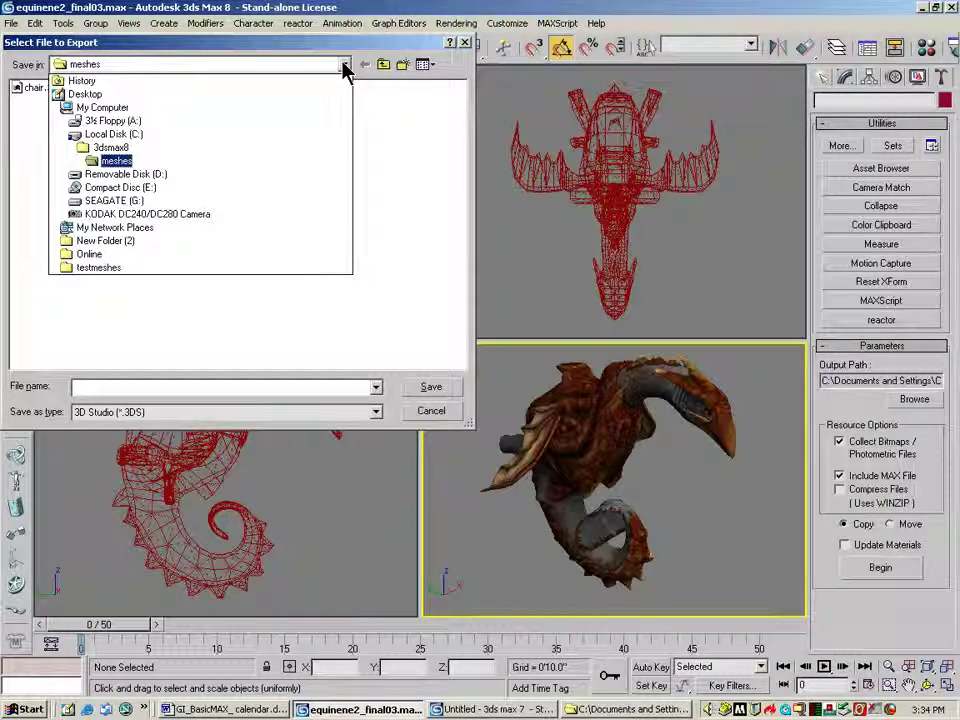
click(441, 422)
click(436, 414)
Select the creature's body, start exporting only the selection, review the available formats and keep 3D Studio (*.3DS)
click(574, 403)
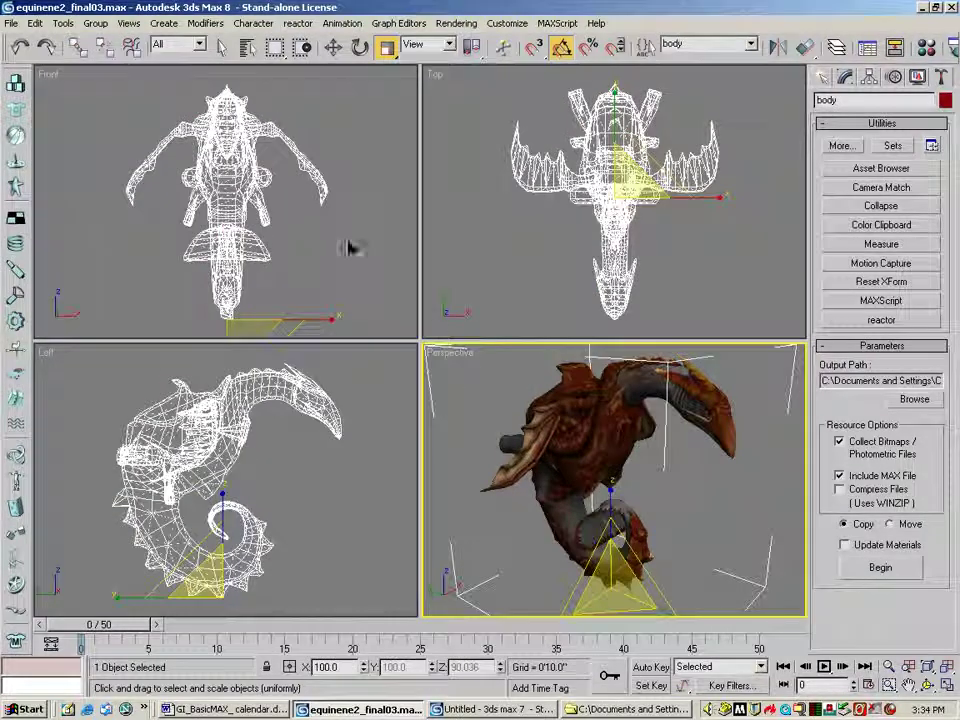
click(848, 82)
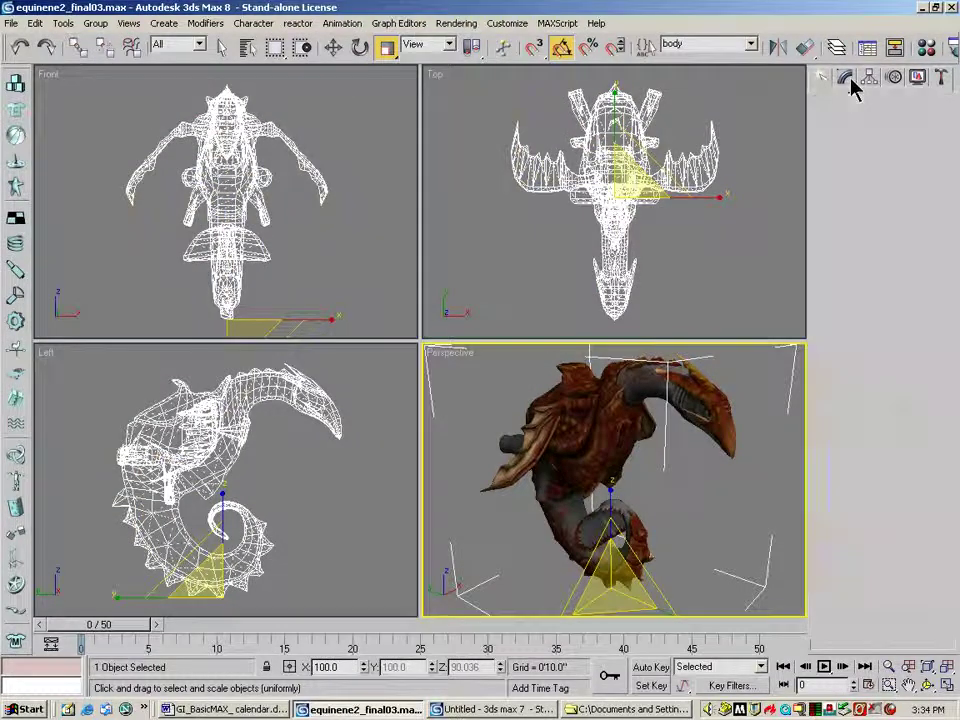
click(8, 23)
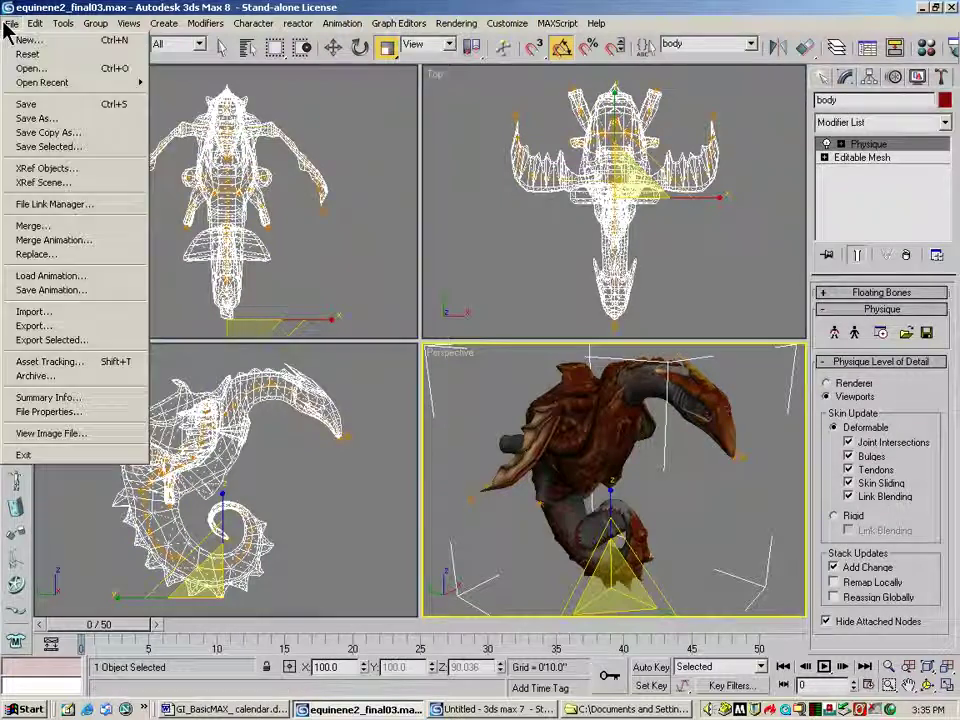
click(112, 343)
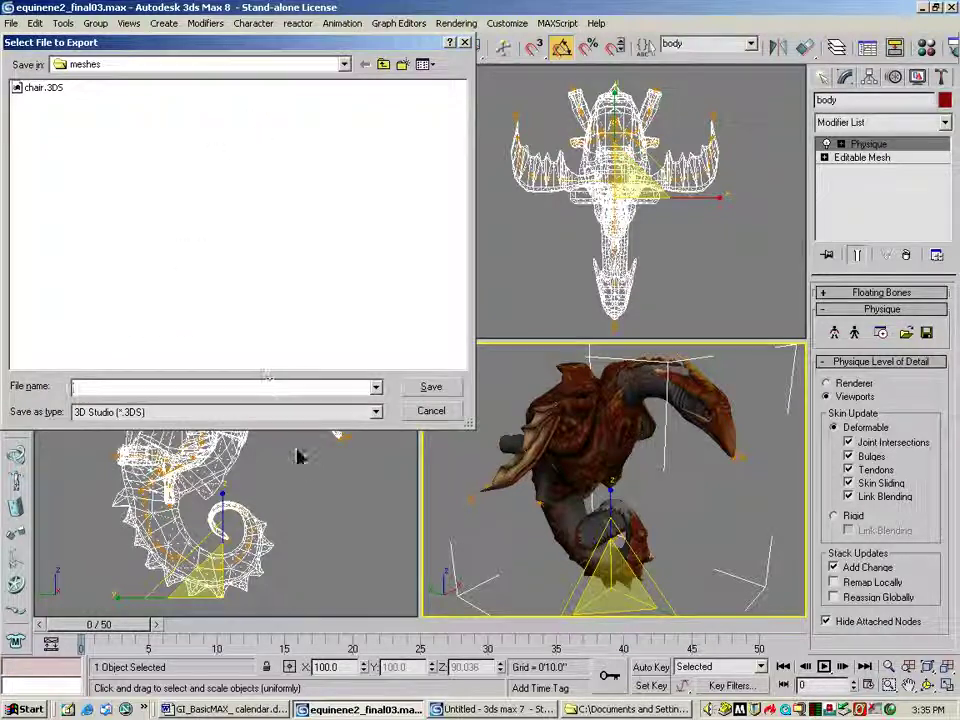
click(376, 412)
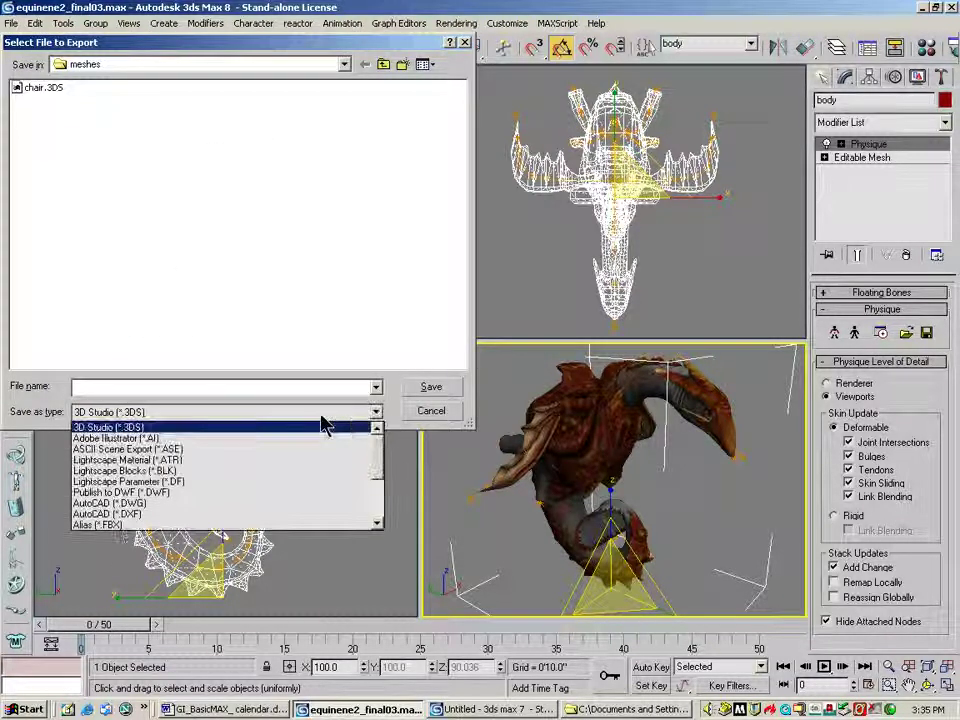
scroll(377, 440, down, 3)
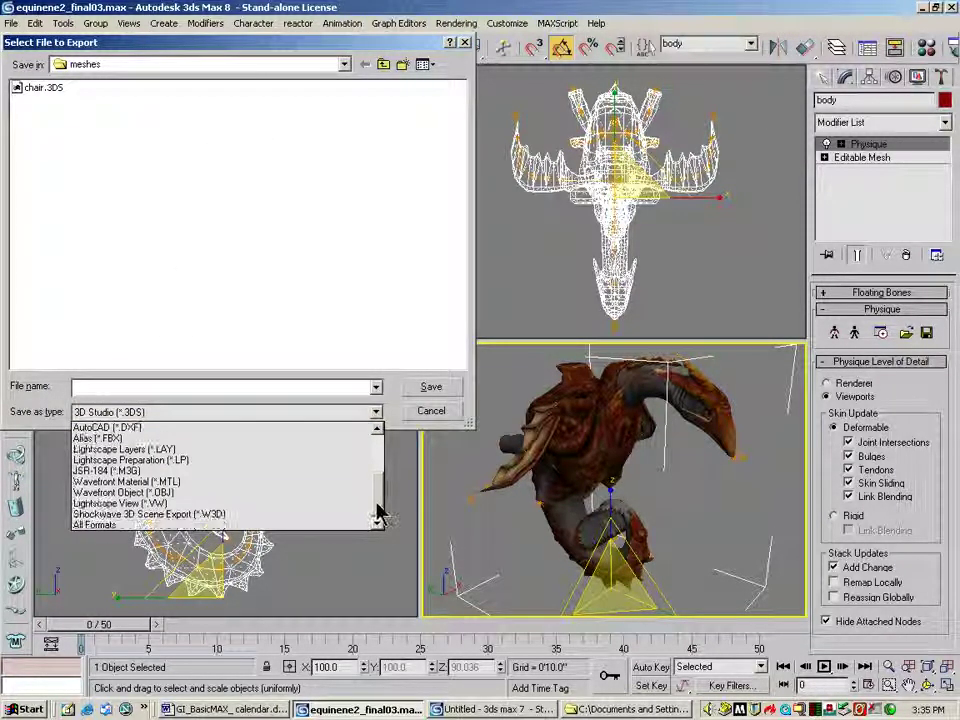
drag(379, 505, 388, 458)
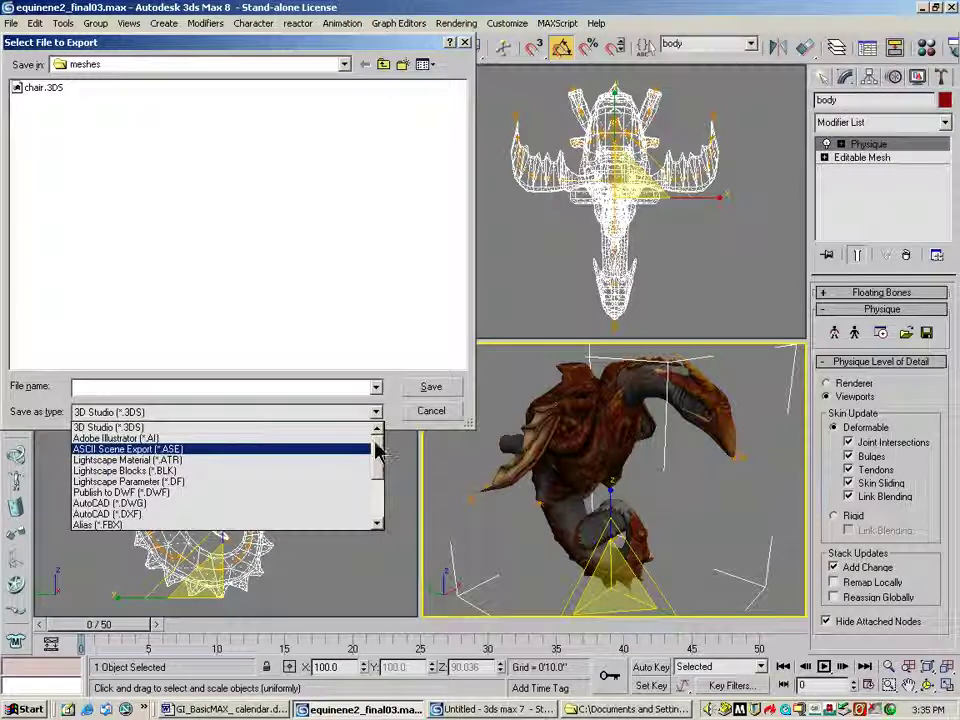
click(197, 427)
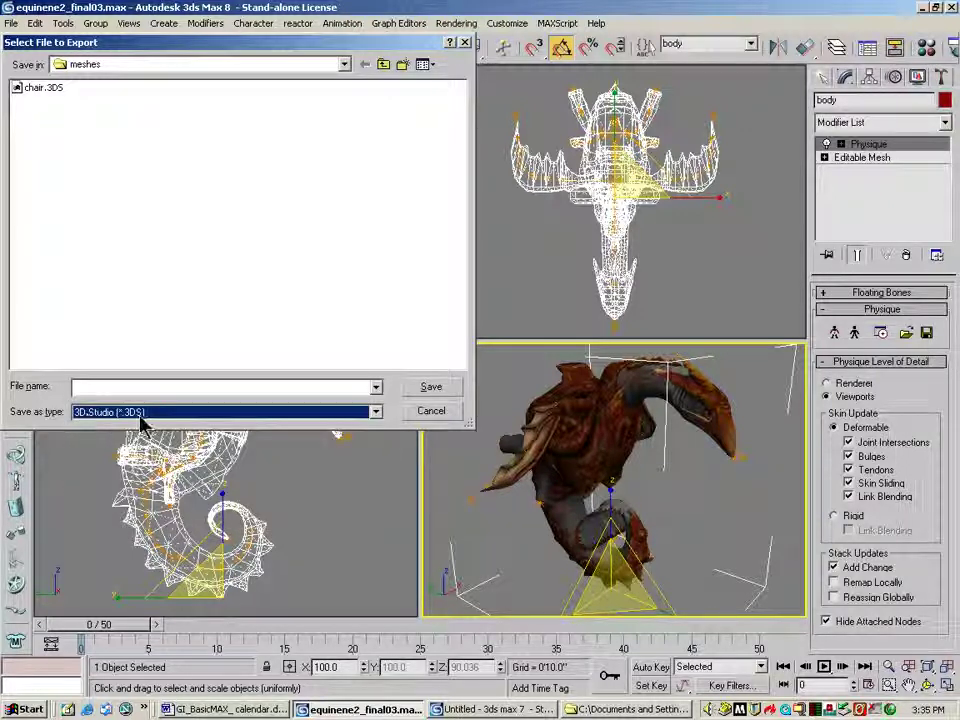
Export the body to the meshes folder as seahorse, preserving MAX's texture coordinates, and dismiss the output warnings
click(103, 386)
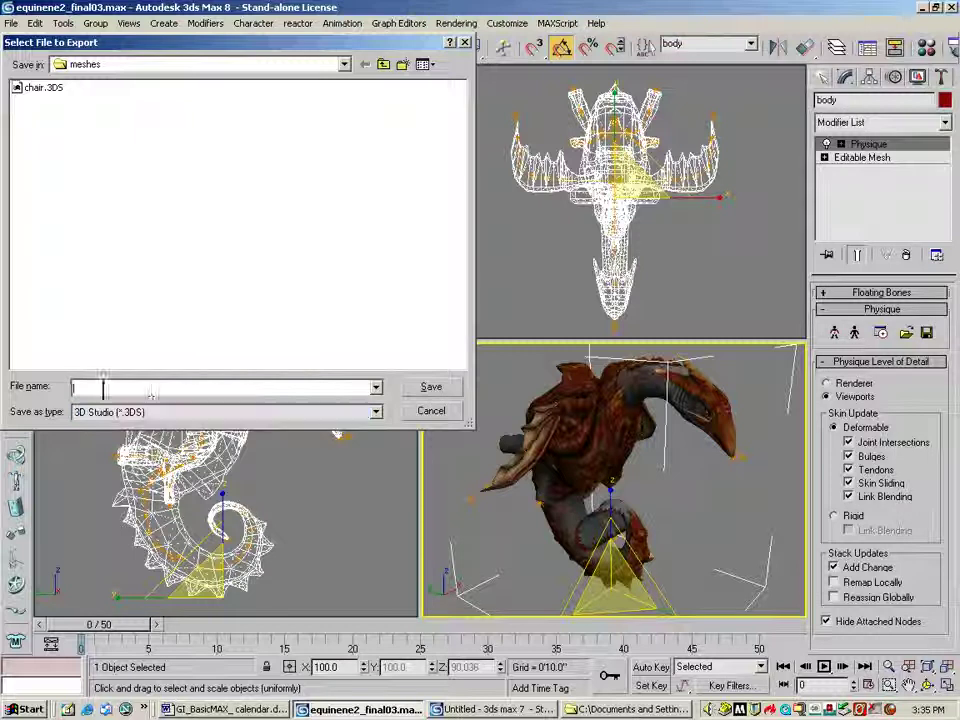
text(seal)
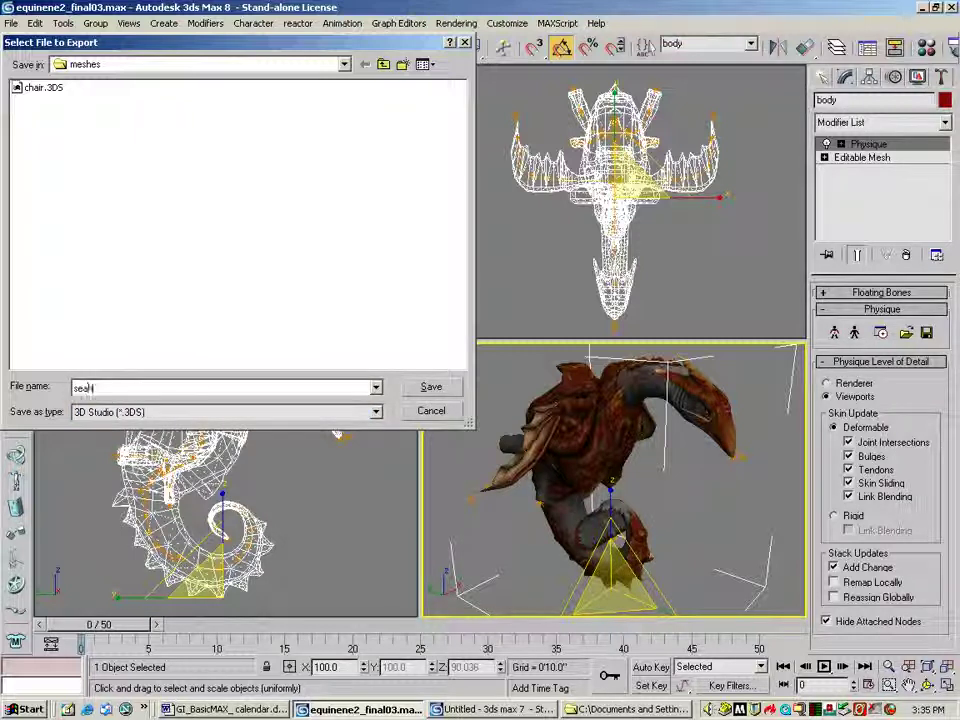
text(orse)
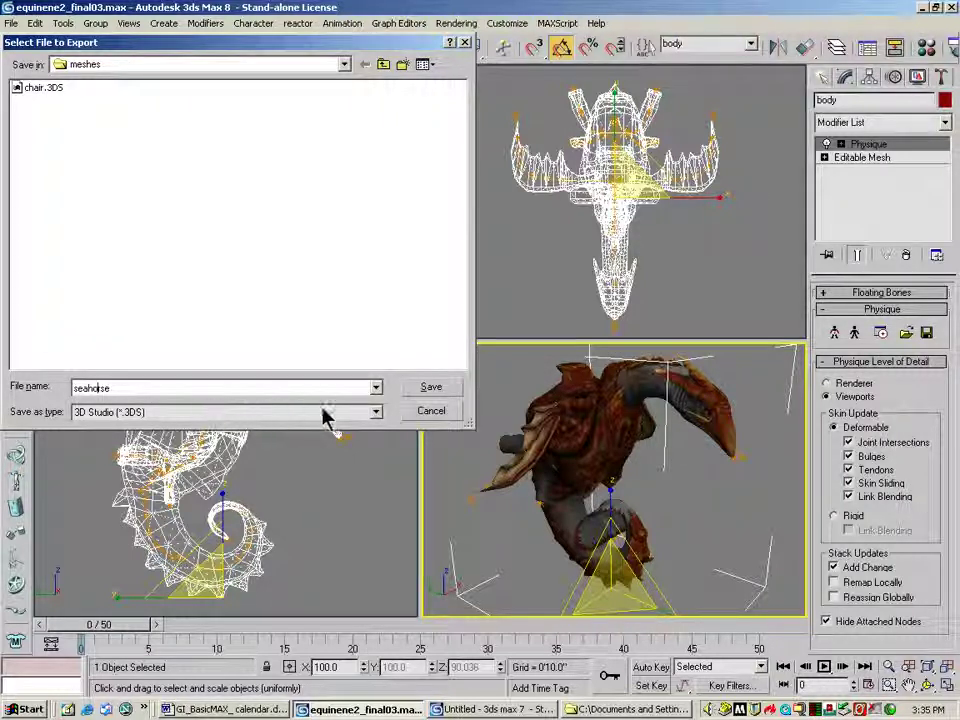
click(430, 389)
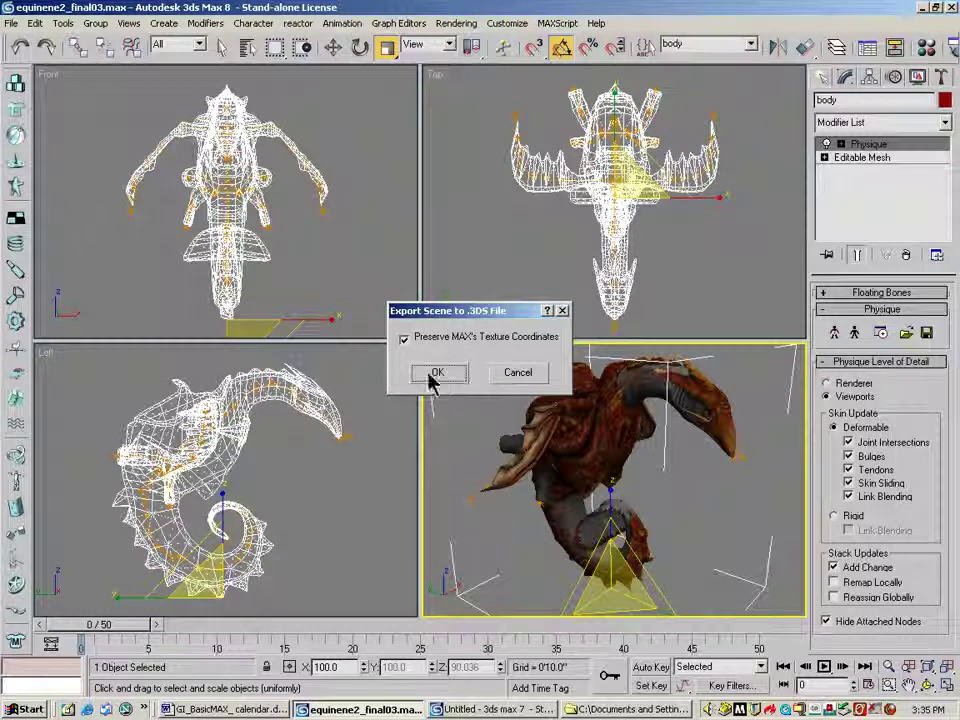
click(435, 375)
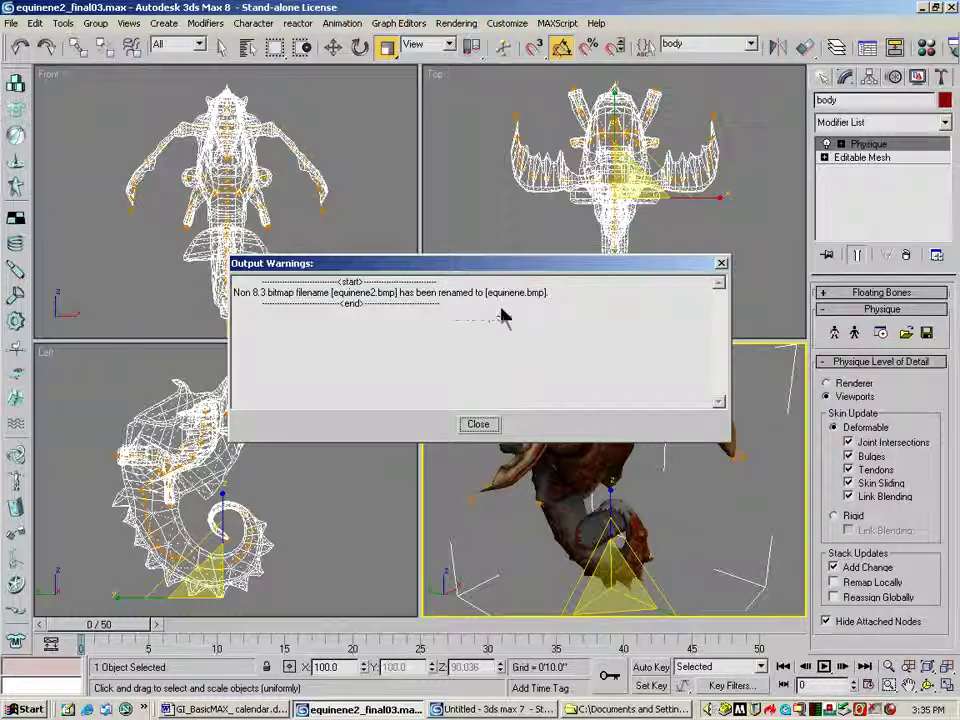
click(478, 425)
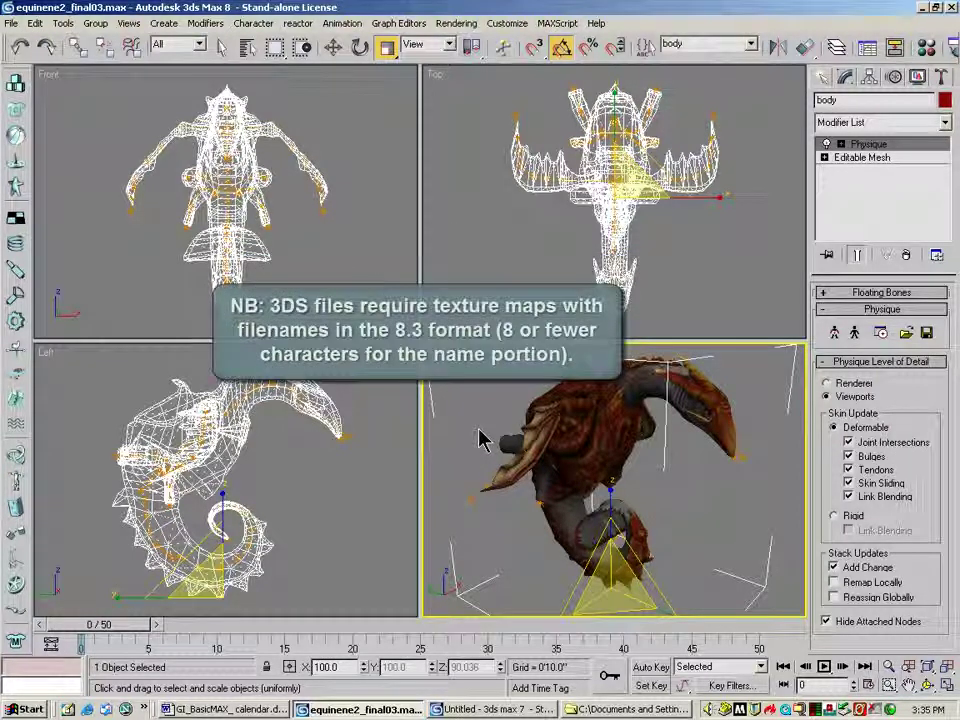
Reset 3ds Max to an empty scene
click(11, 22)
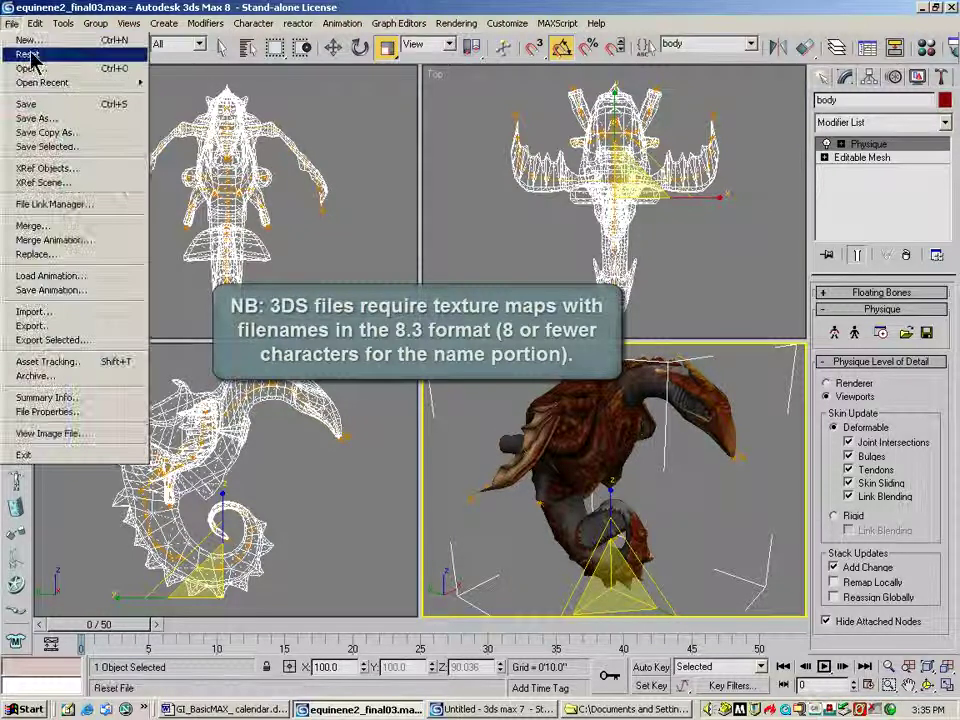
click(30, 56)
click(455, 393)
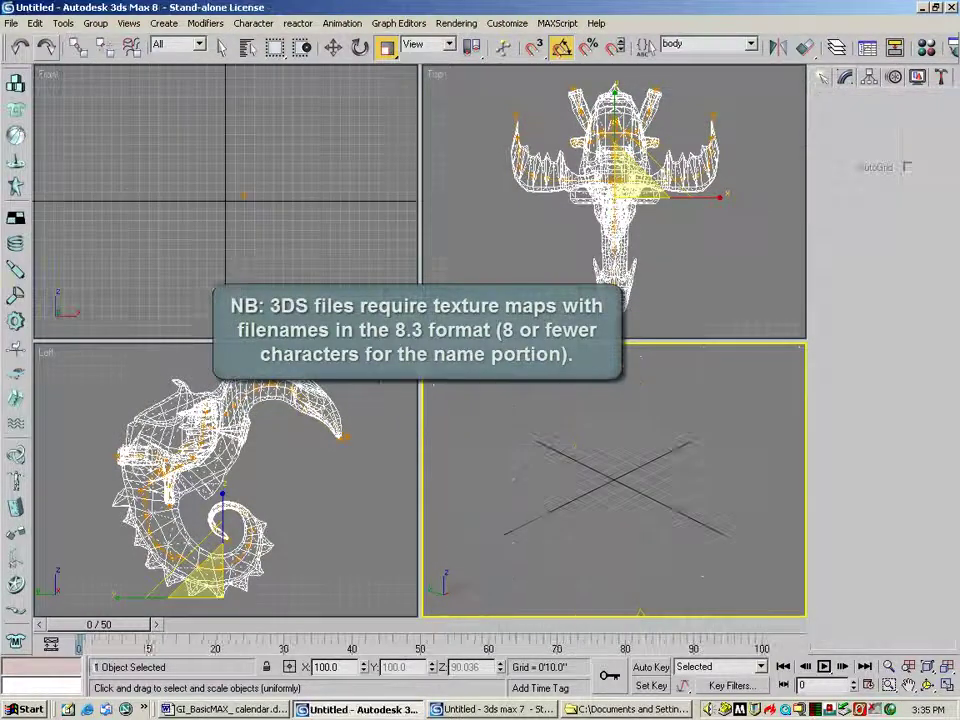
Import seahorse.3DS from the meshes folder, completely replacing the current scene with unit conversion on
click(11, 22)
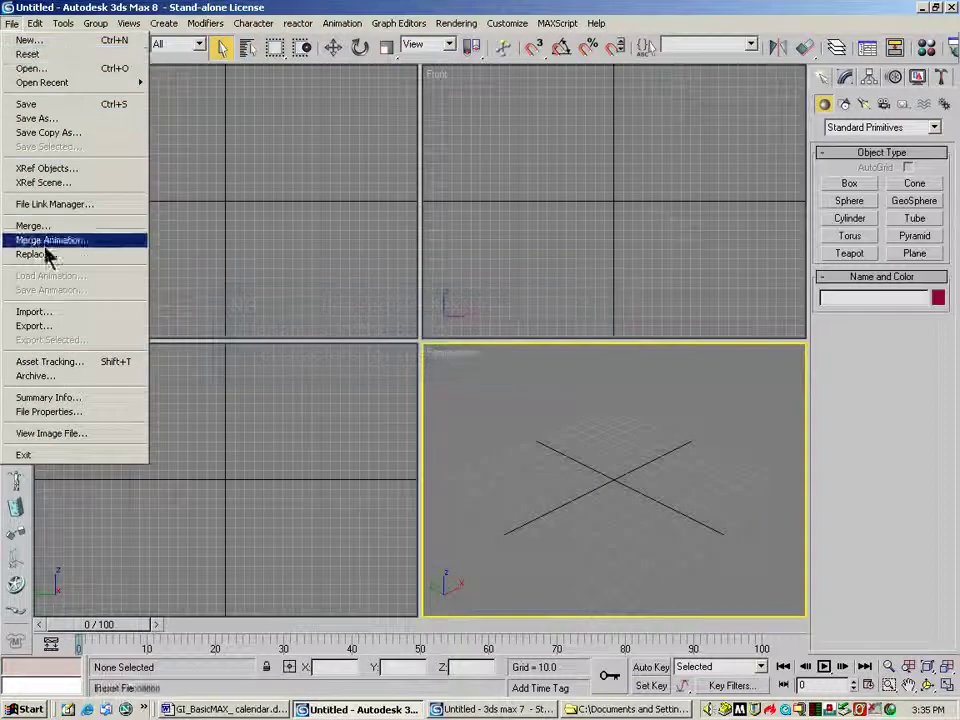
click(53, 314)
click(62, 116)
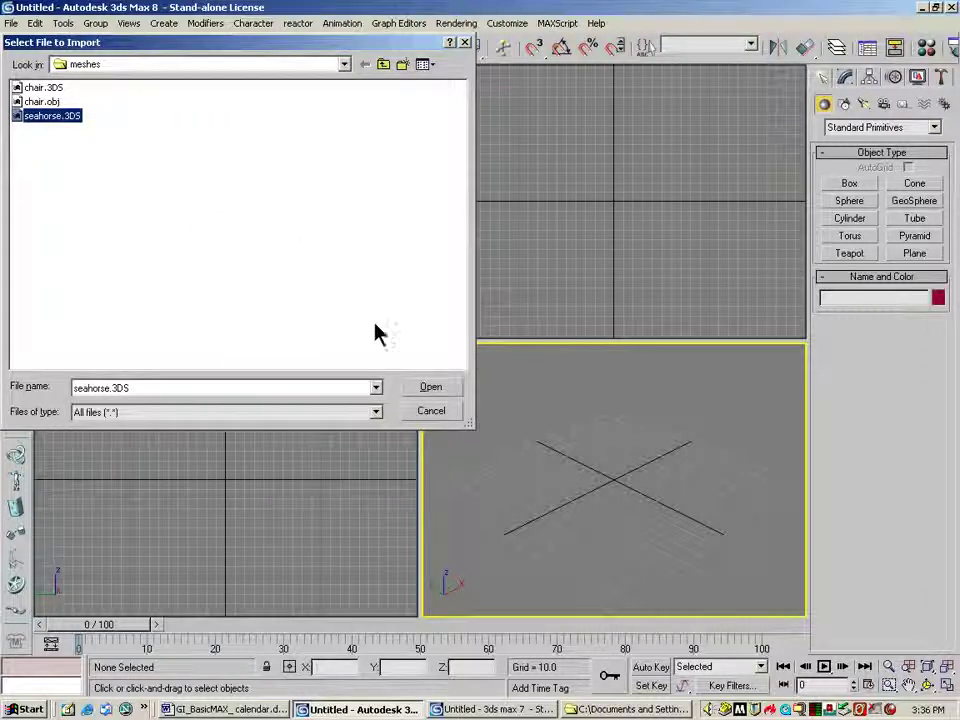
click(451, 392)
click(376, 387)
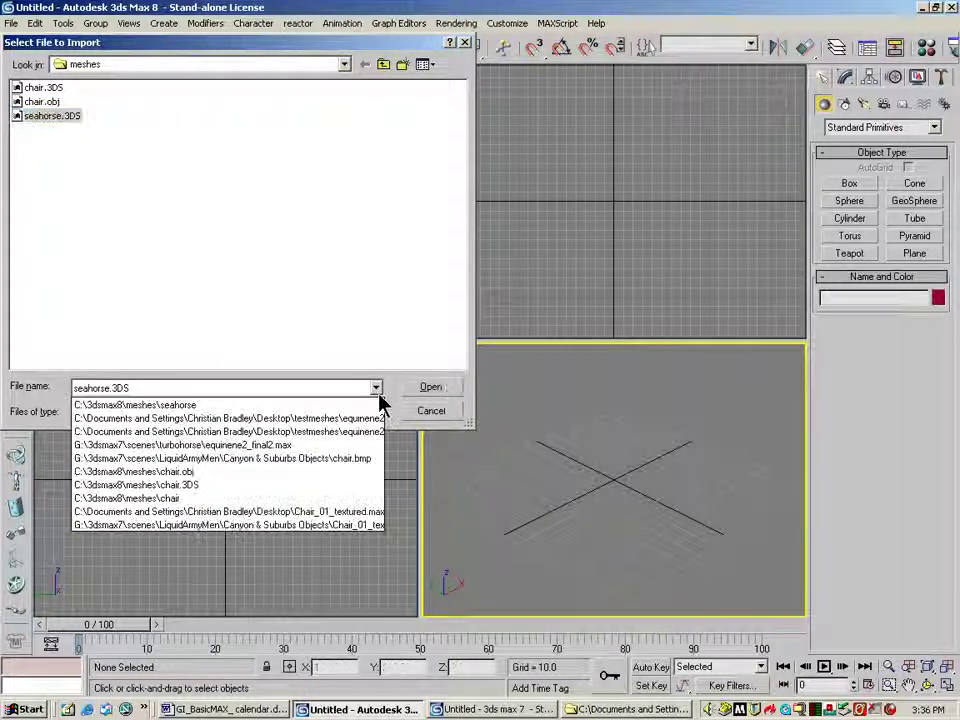
click(392, 352)
click(376, 411)
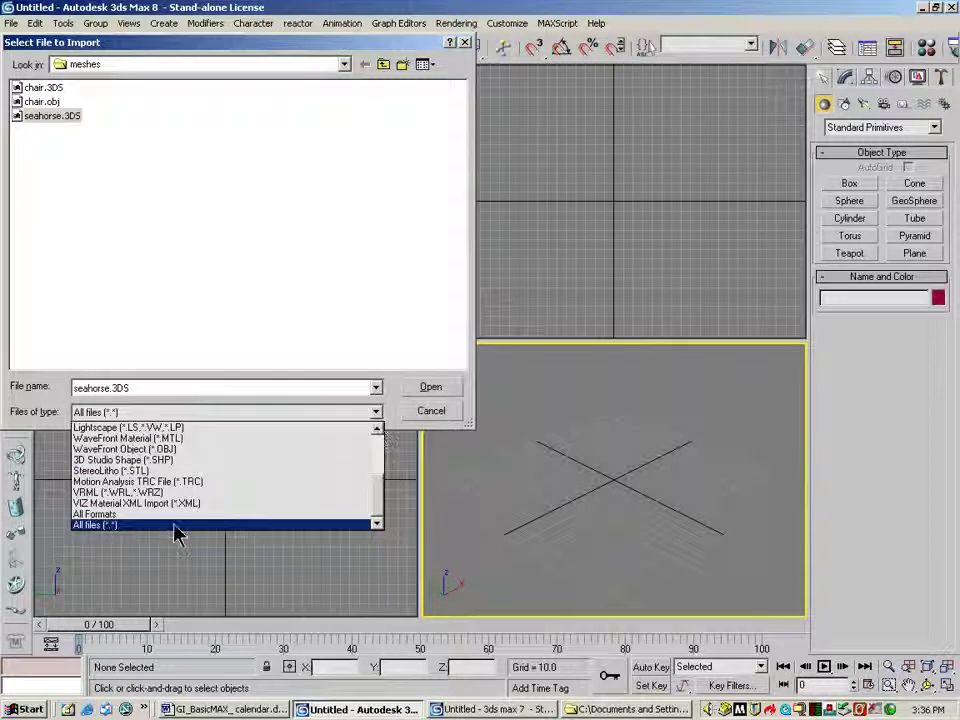
drag(378, 500, 378, 440)
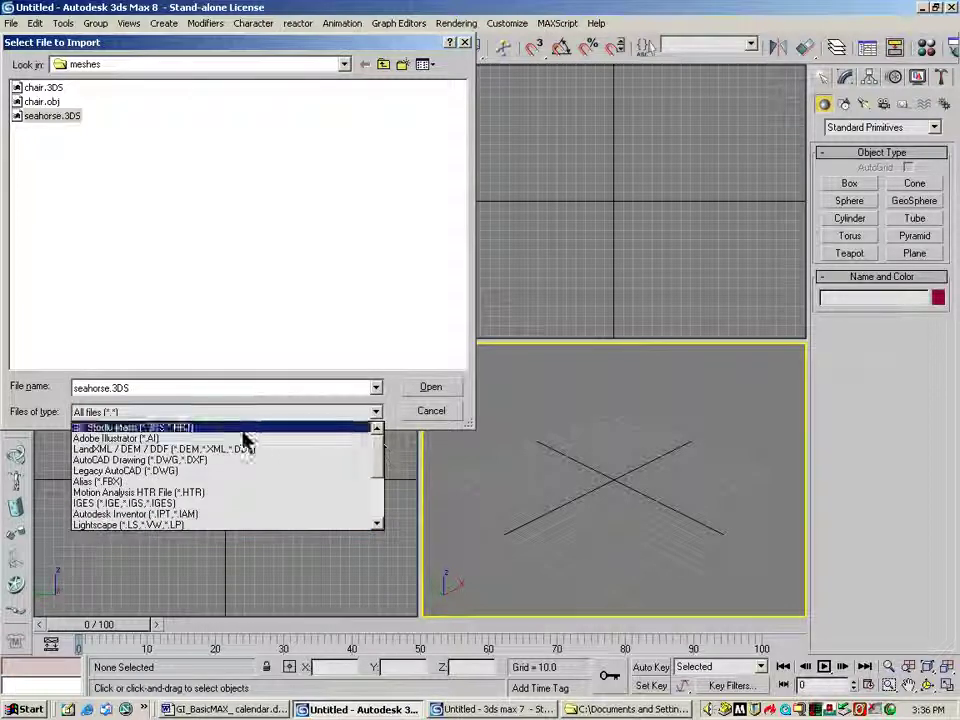
click(415, 402)
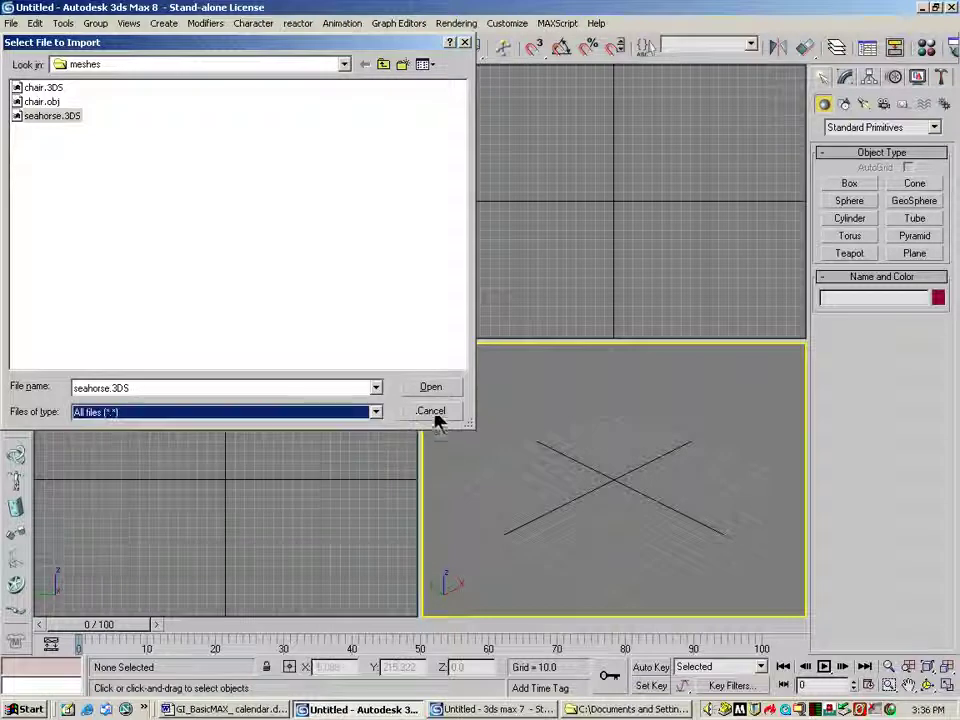
click(428, 389)
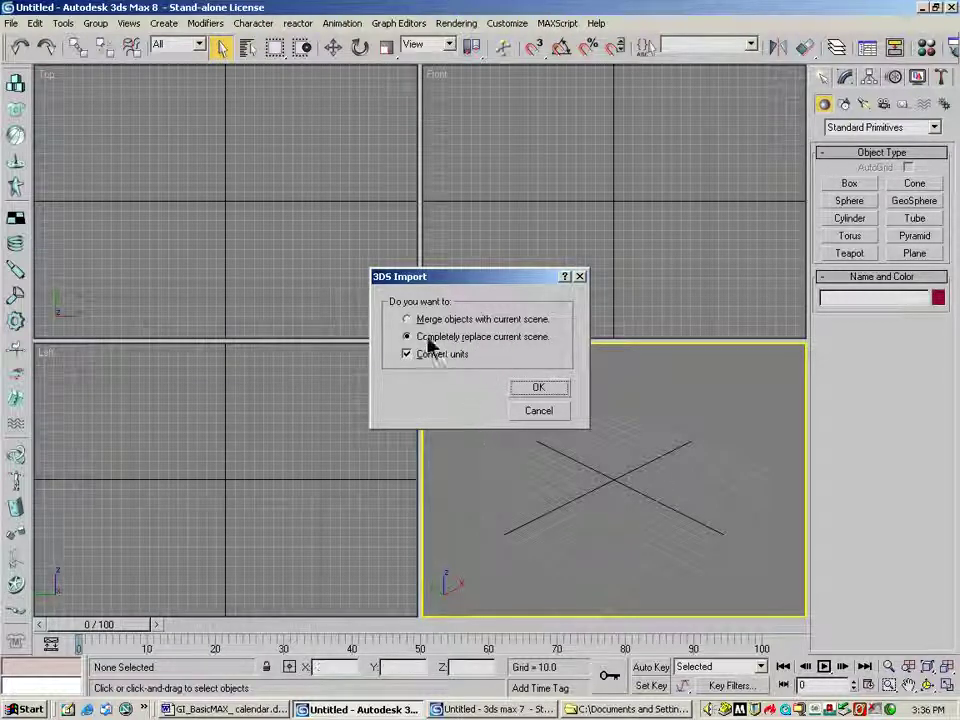
click(535, 390)
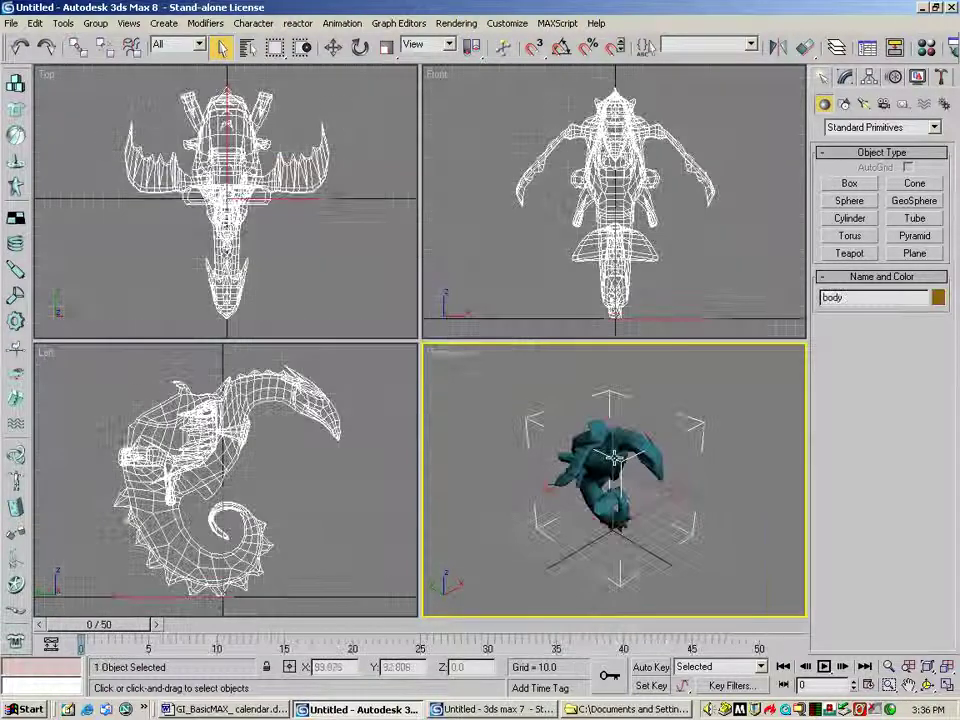
Pick the imported body's material into the first sample slot of the Material Editor
click(891, 669)
drag(590, 565, 569, 464)
click(928, 685)
drag(700, 515, 790, 420)
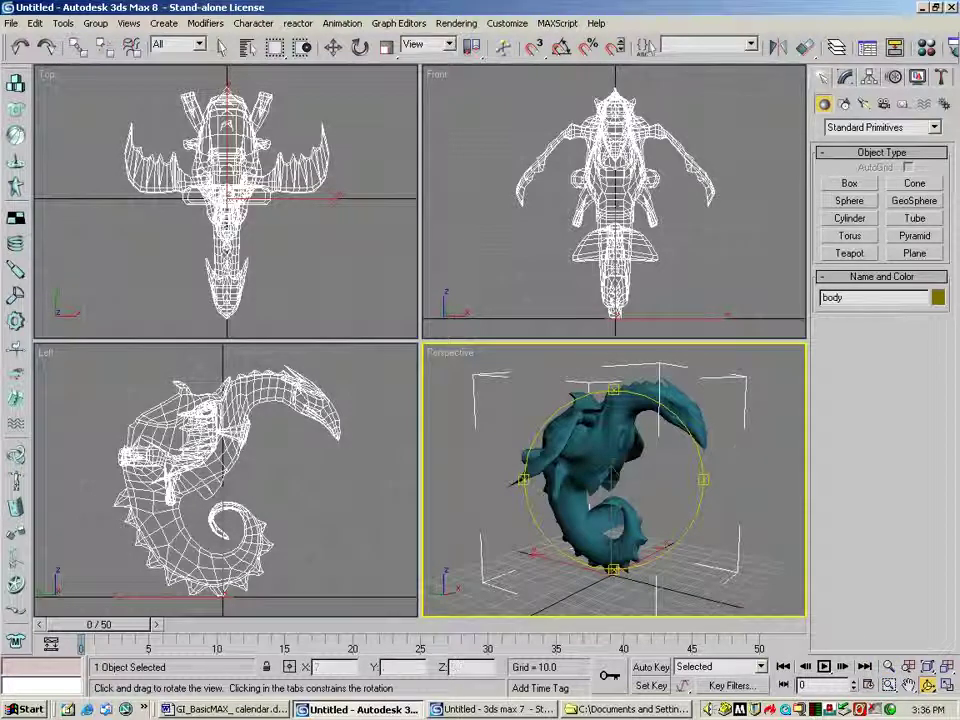
click(927, 48)
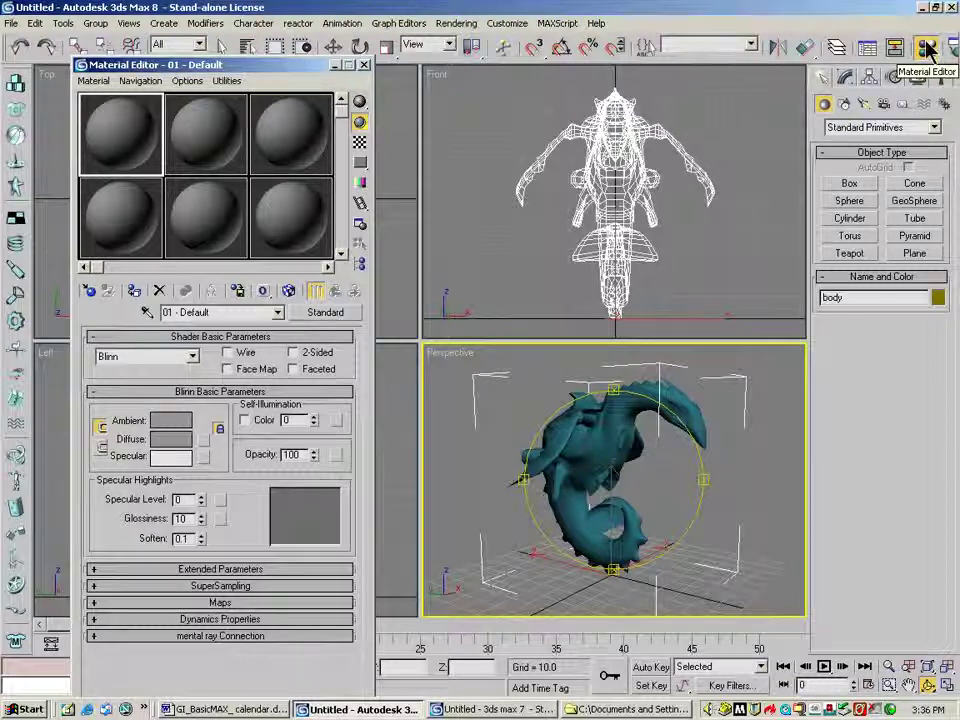
click(147, 314)
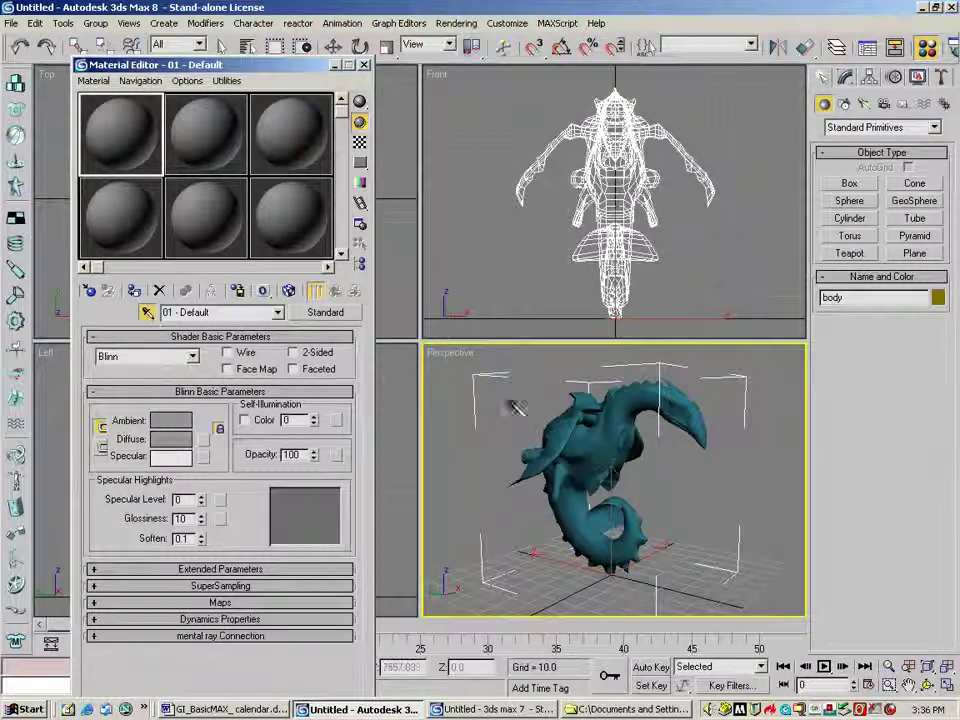
click(565, 427)
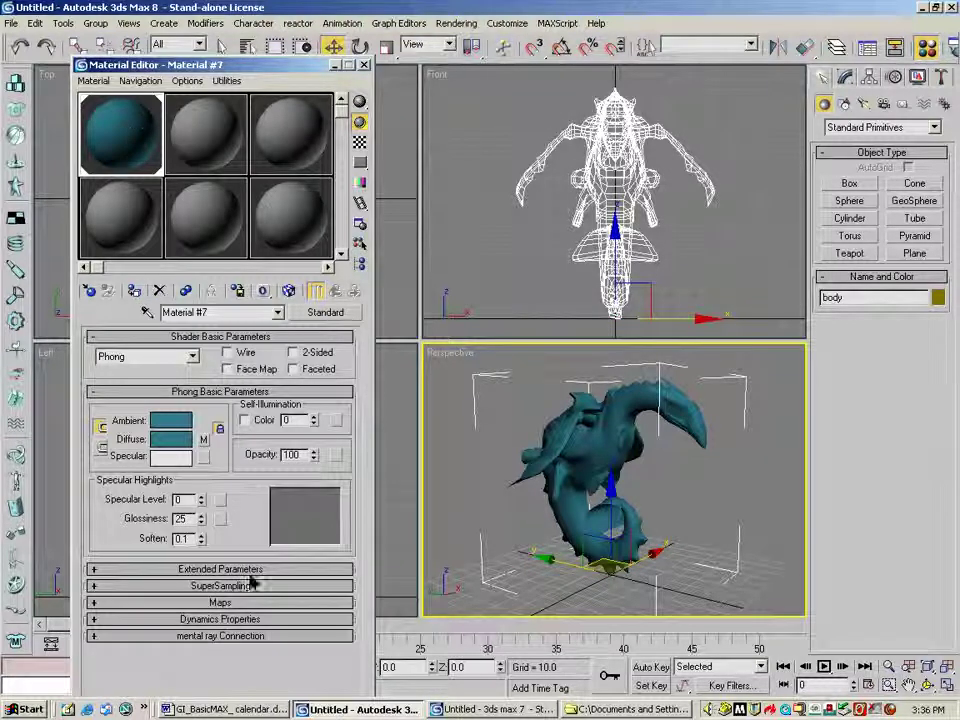
Replace the bitmap of the material's Diffuse Color map with equinene2.bmp from the desktop's testmeshes folder
click(228, 602)
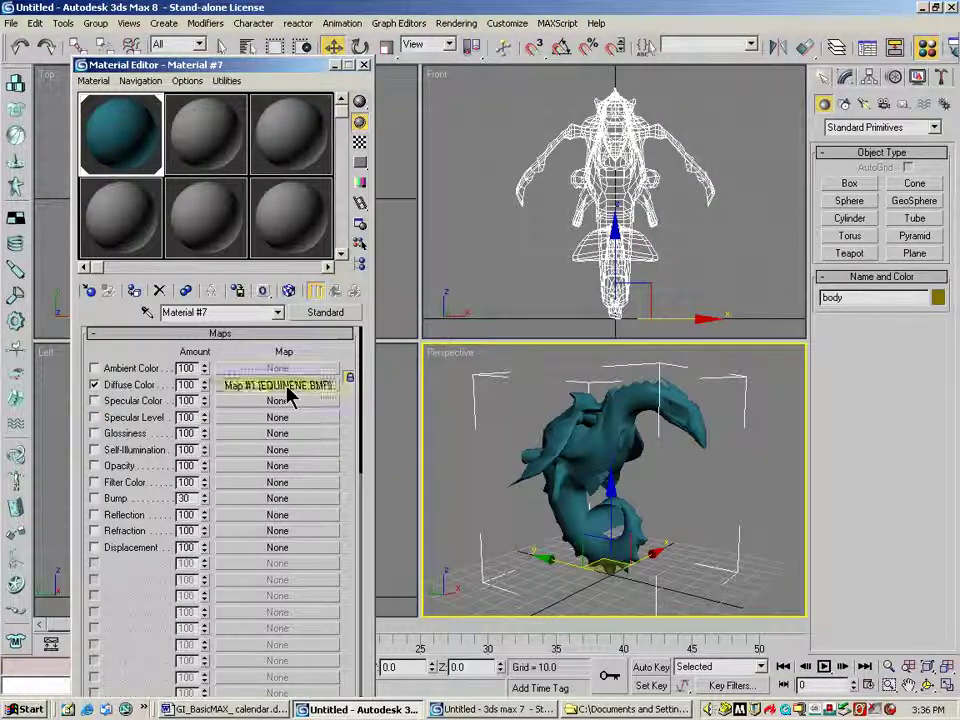
click(318, 385)
click(235, 546)
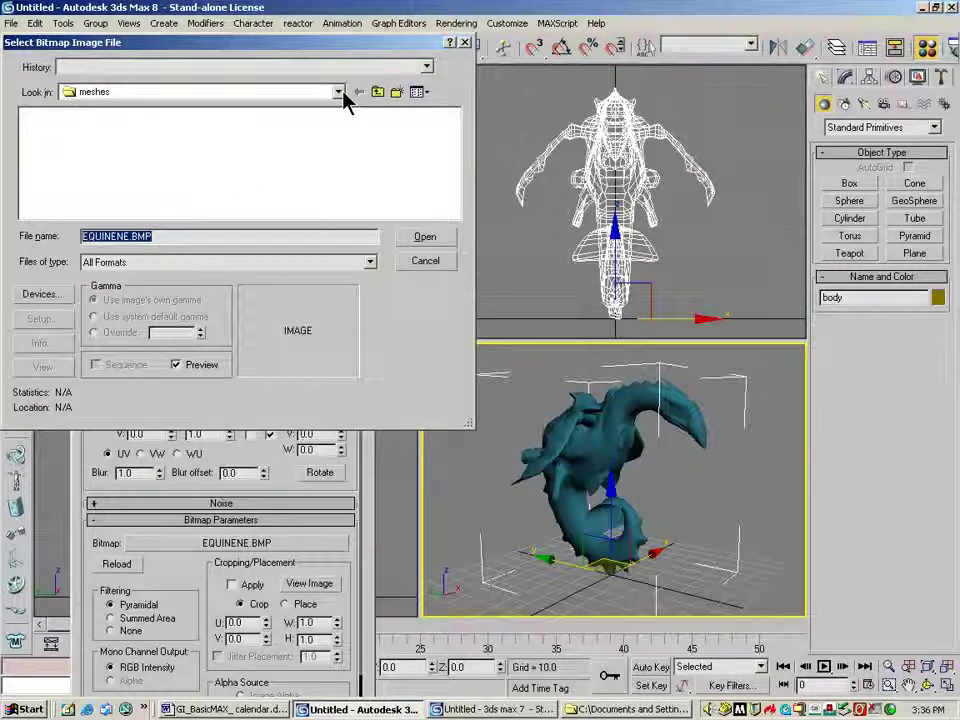
click(338, 91)
click(88, 103)
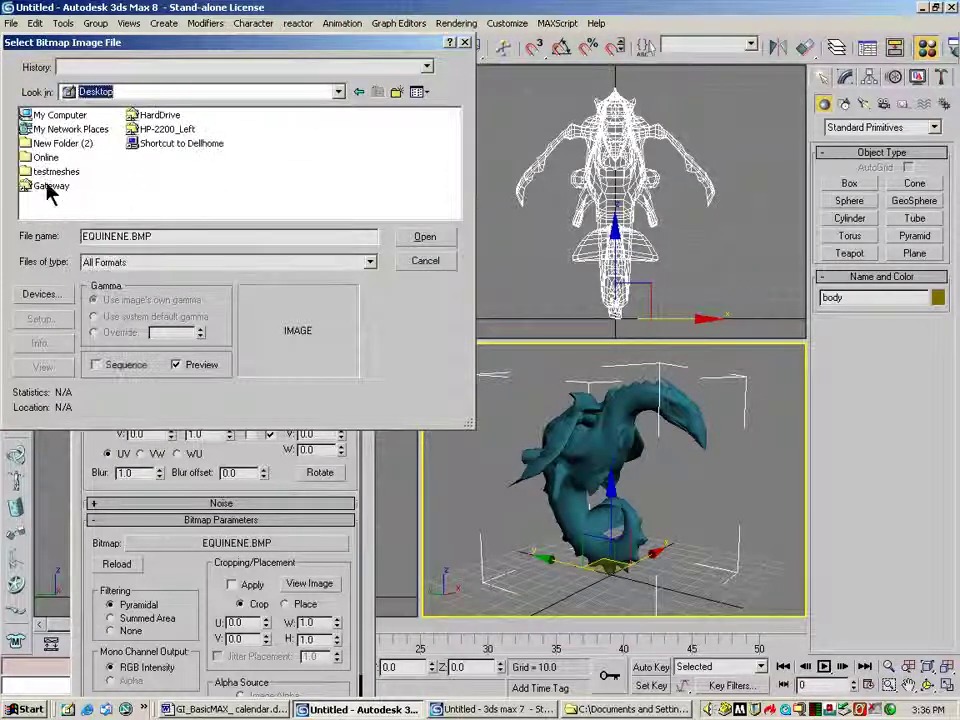
double_click(40, 171)
click(55, 115)
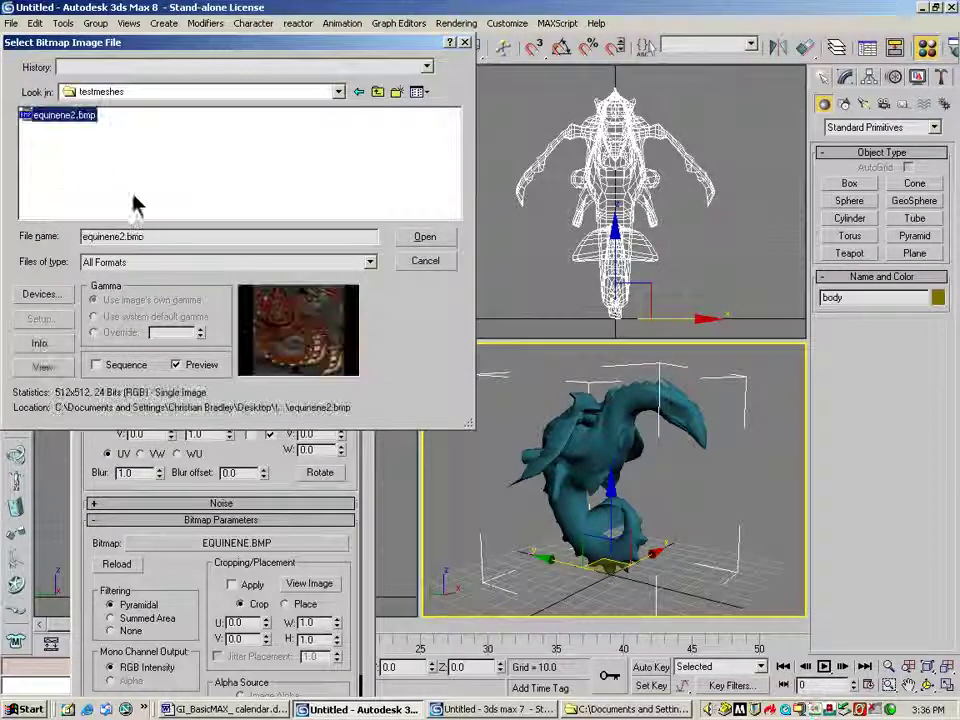
click(428, 239)
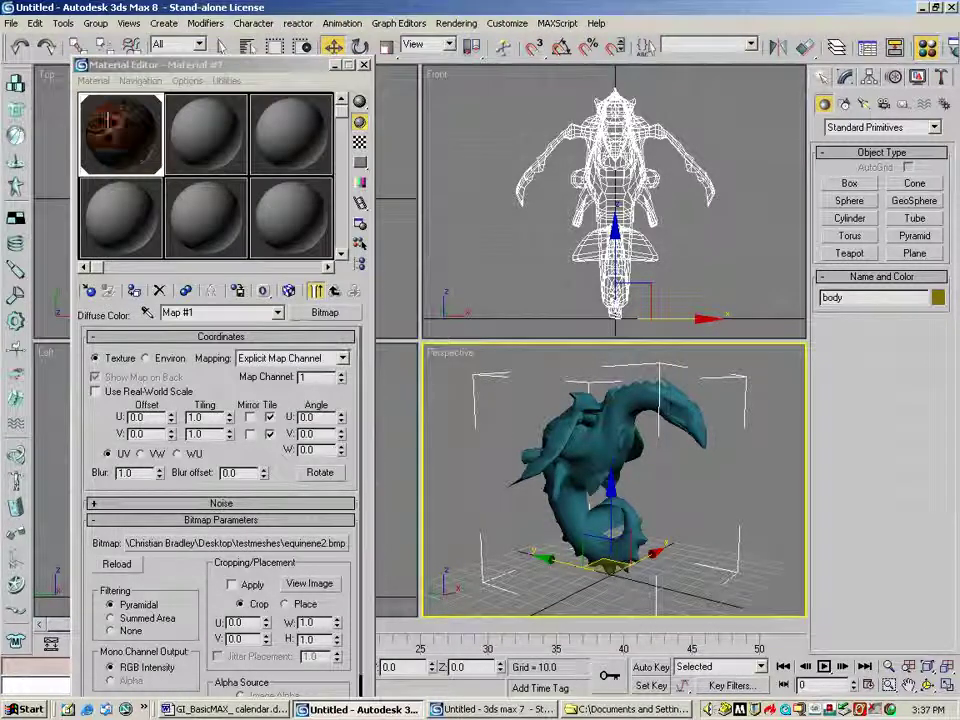
Show the diffuse map on the body in the viewport and close the Material Editor
click(288, 290)
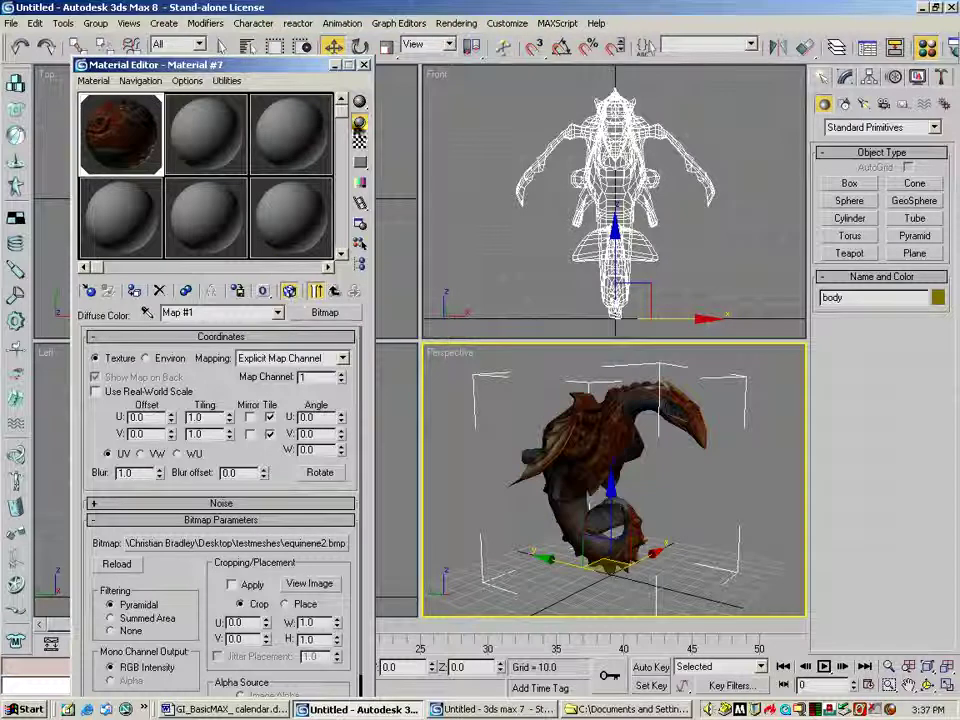
click(363, 64)
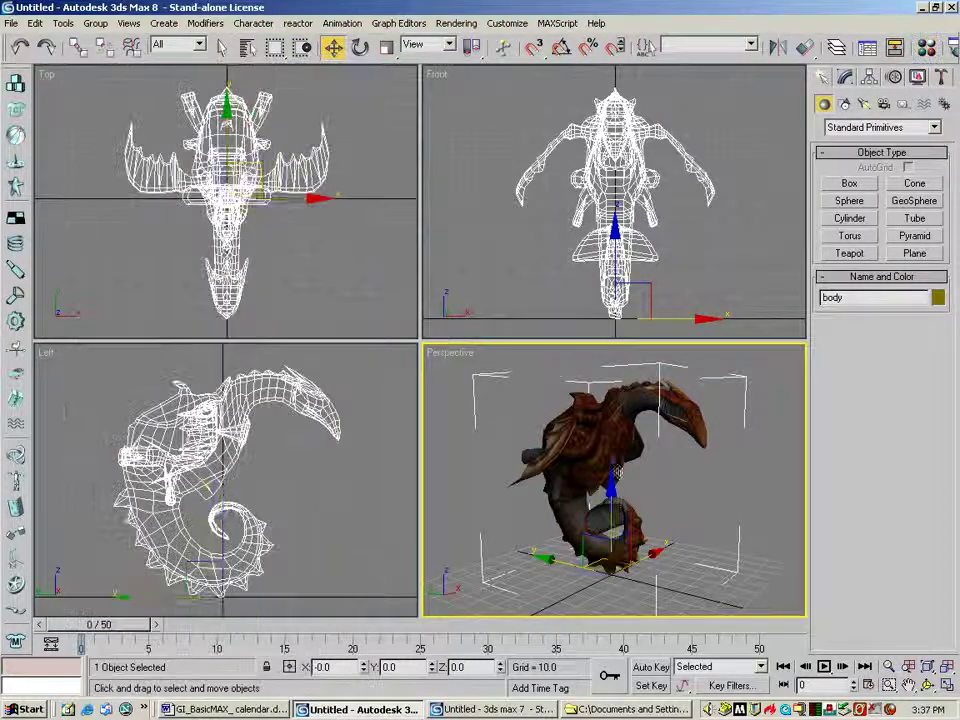
click(928, 685)
drag(620, 458, 735, 376)
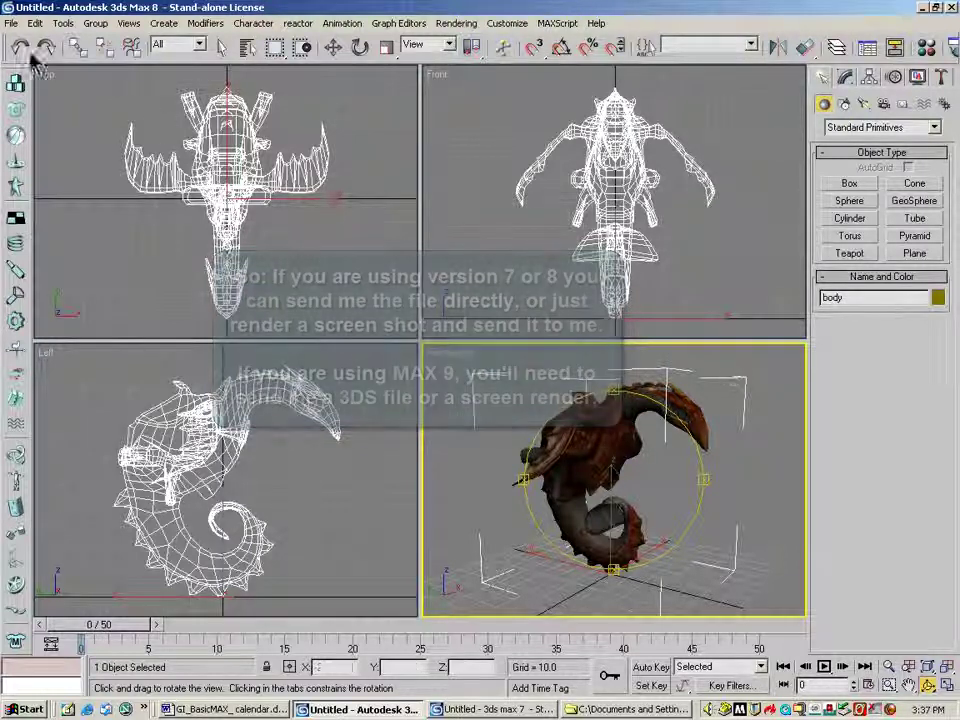
Examine the file formats available for exporting the selected body, including Wavefront Object (*.OBJ), and cancel the export
click(12, 23)
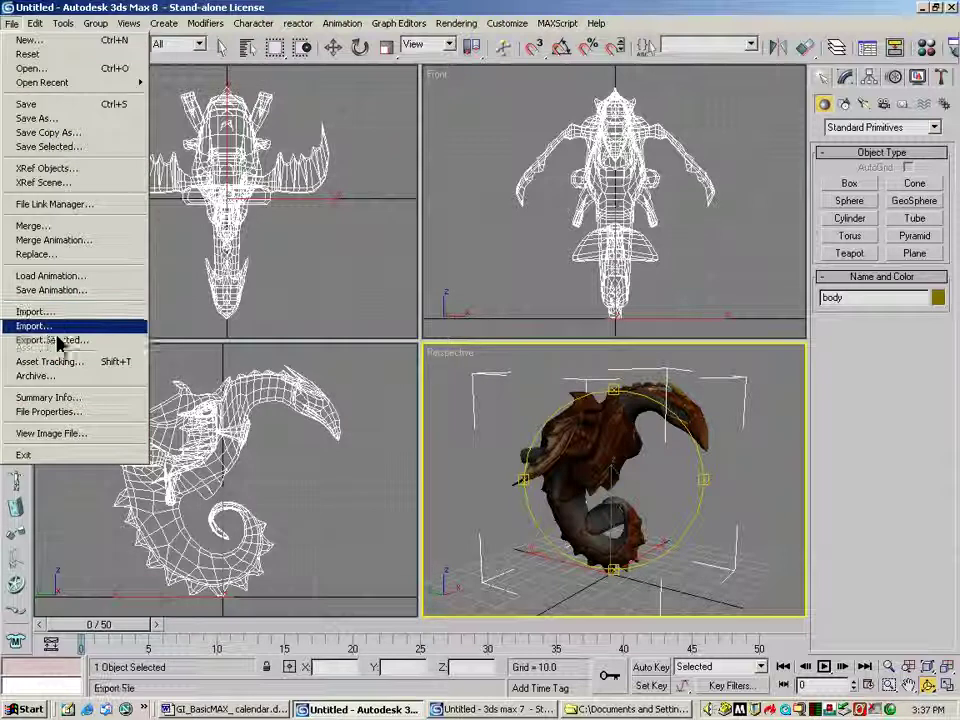
click(90, 340)
click(376, 411)
drag(385, 470, 377, 514)
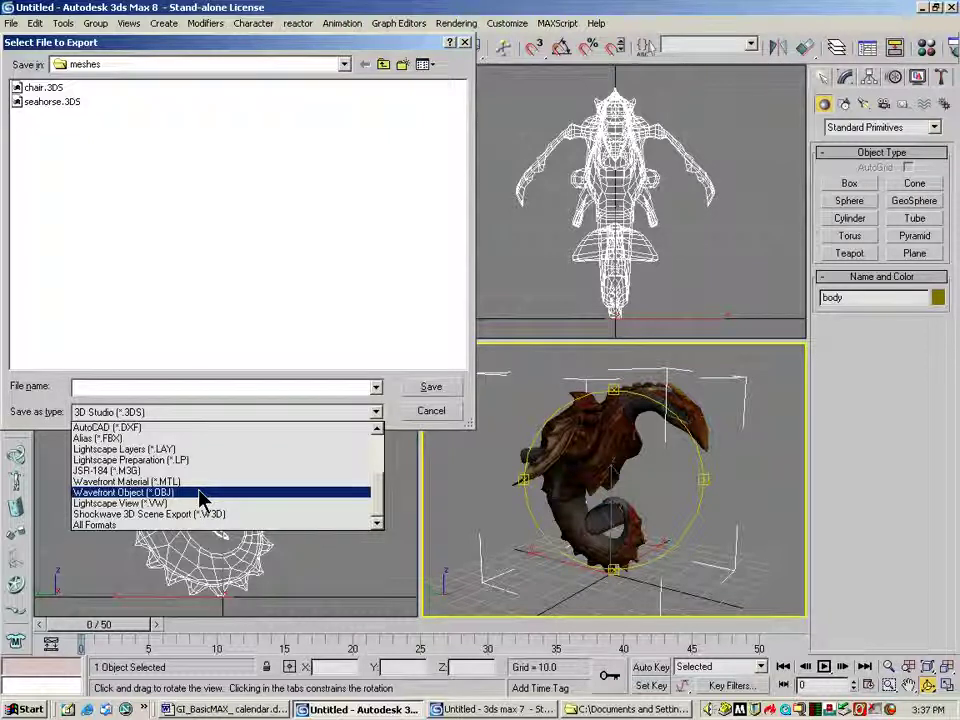
click(442, 411)
click(446, 413)
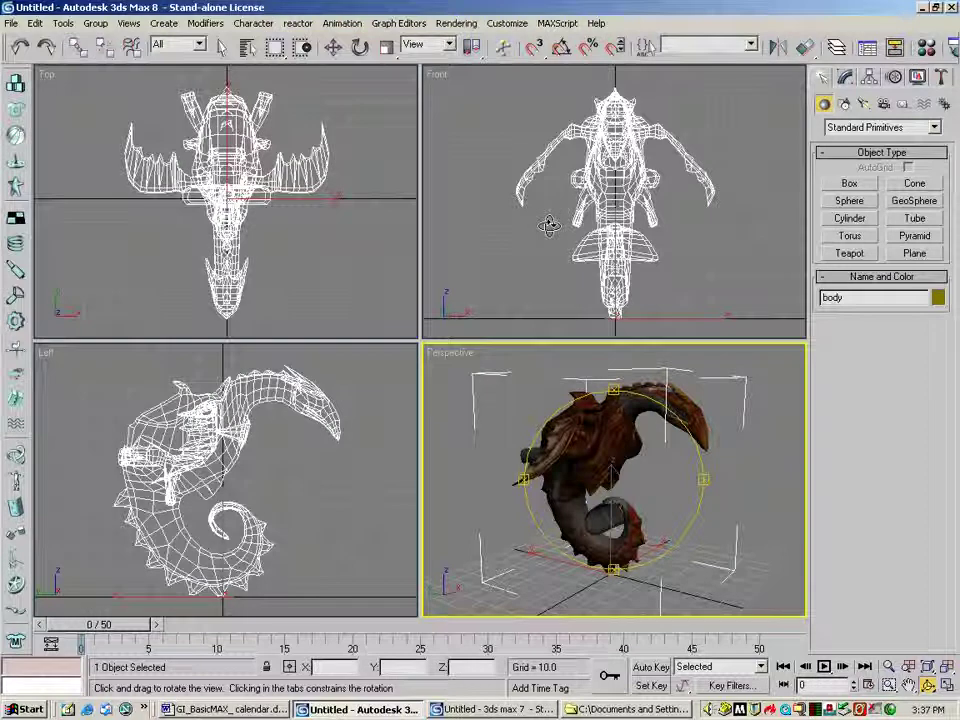